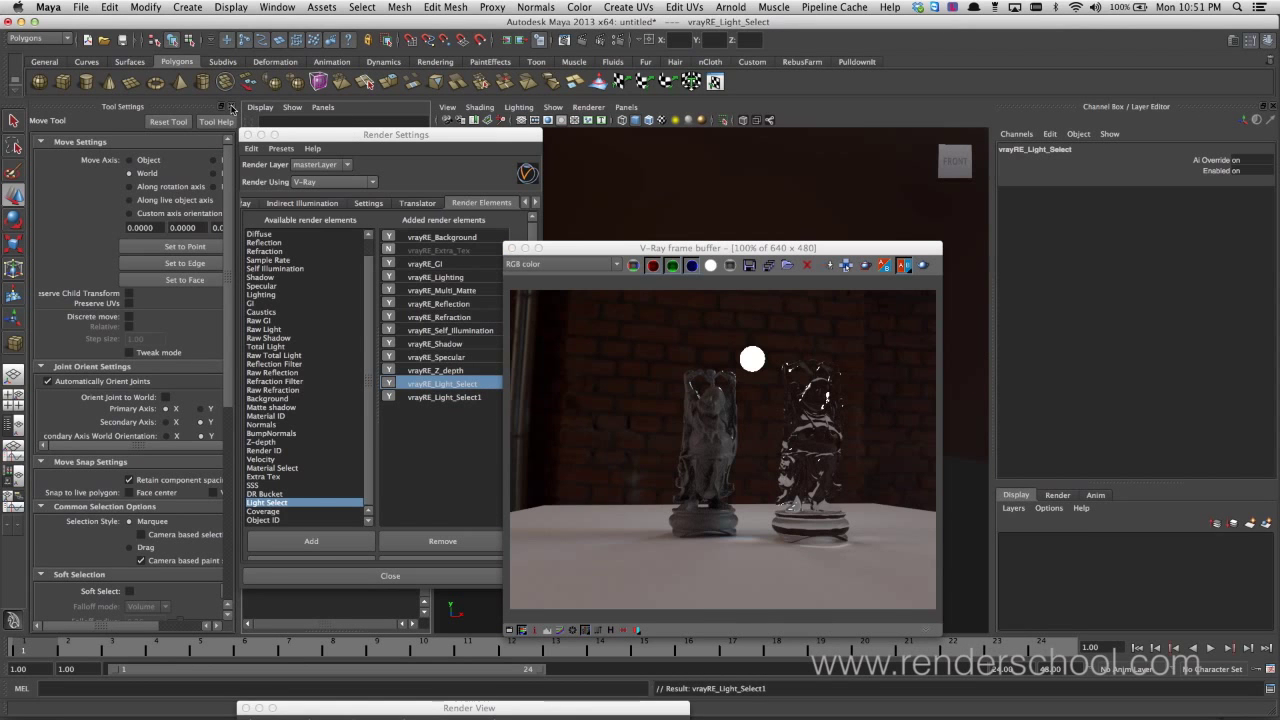
Dock the Tool Settings panel at the right and move the V-Ray frame buffer to reveal the Outliner.
{"action": "left_click_drag", "start_coordinate": [156, 108], "coordinate": [1250, 120]}
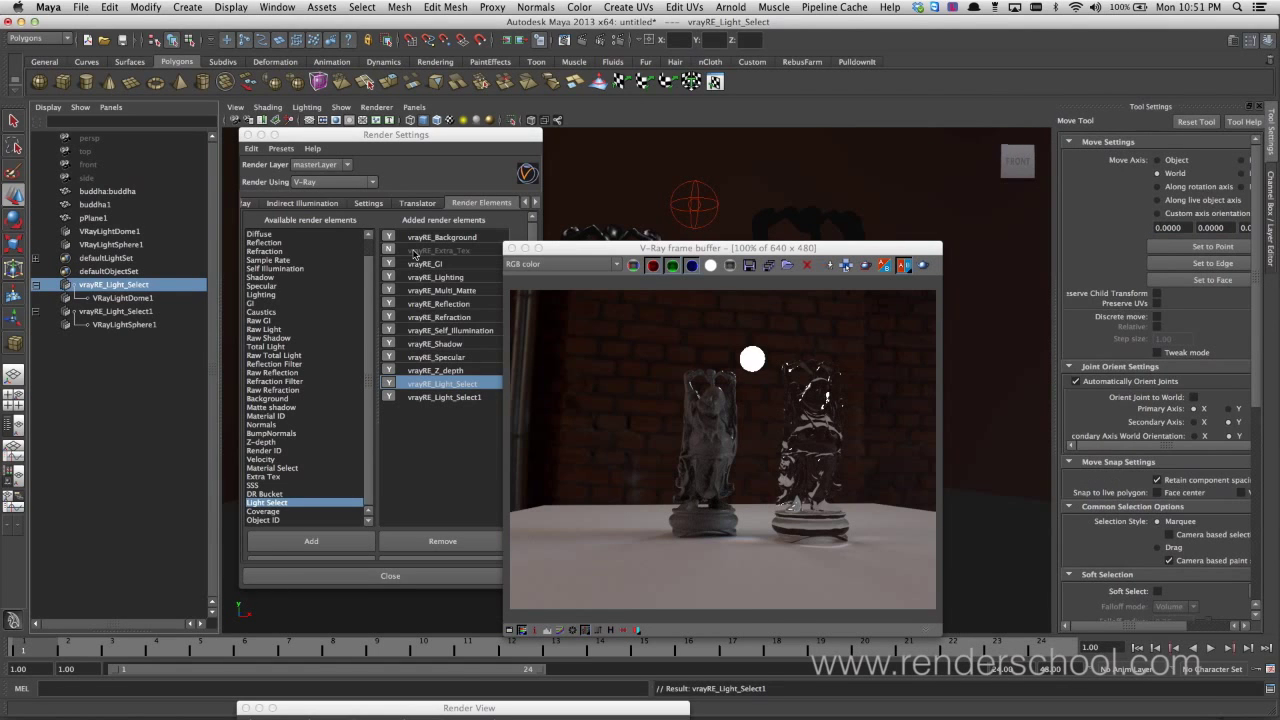
{"action": "left_click_drag", "start_coordinate": [900, 252], "coordinate": [1003, 212]}
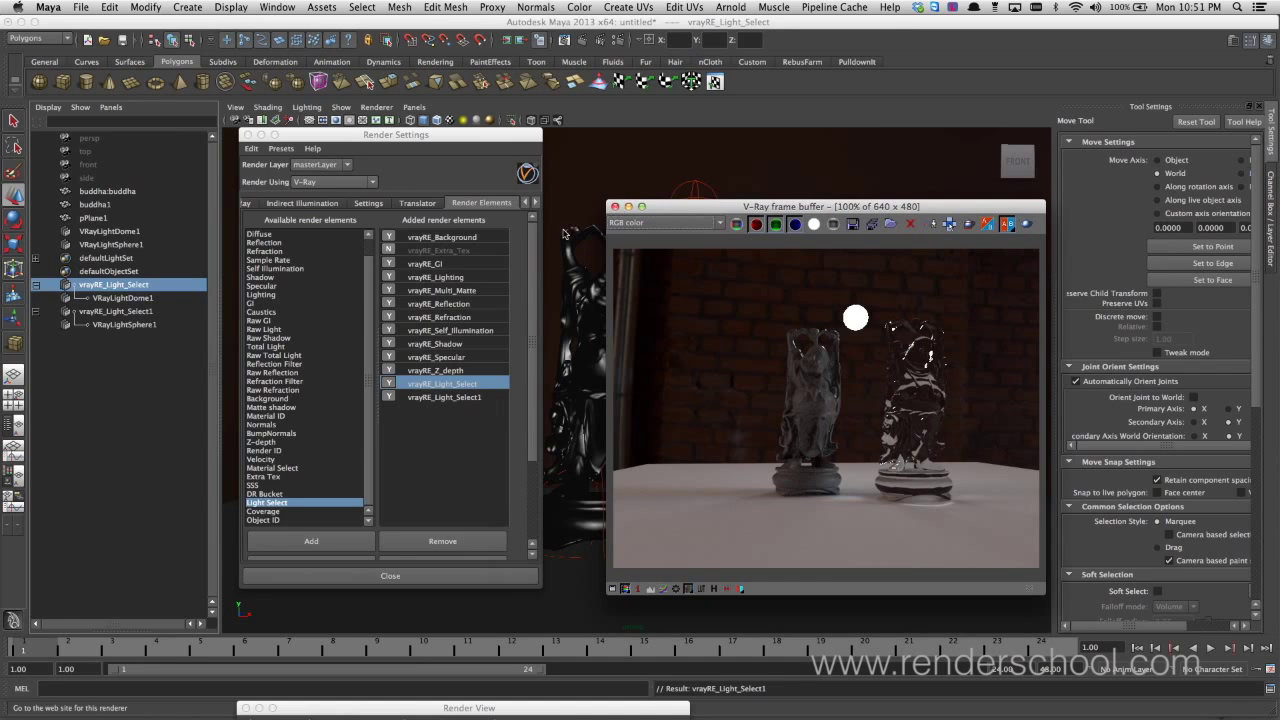
{"action": "scroll", "coordinate": [506, 476], "scroll_direction": "down", "scroll_amount": 5}
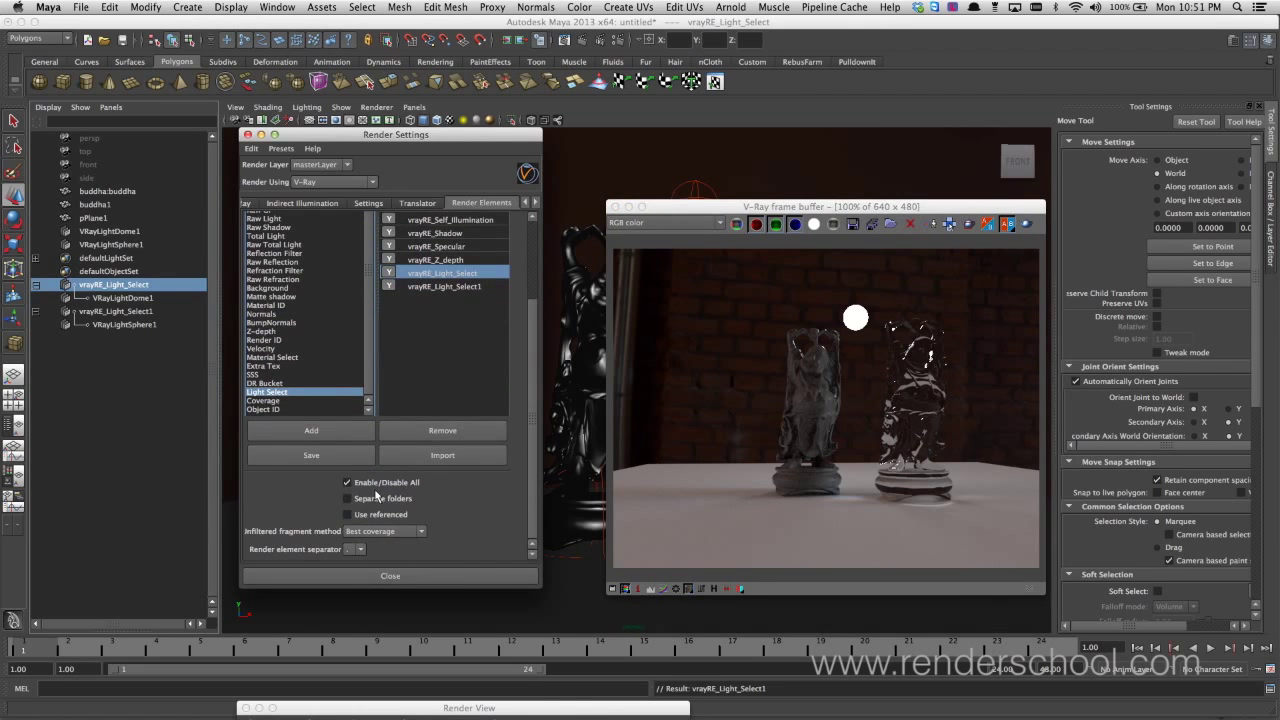
Uncheck Override Environment in the VRay tab's Environment section.
{"action": "left_click", "coordinate": [248, 205]}
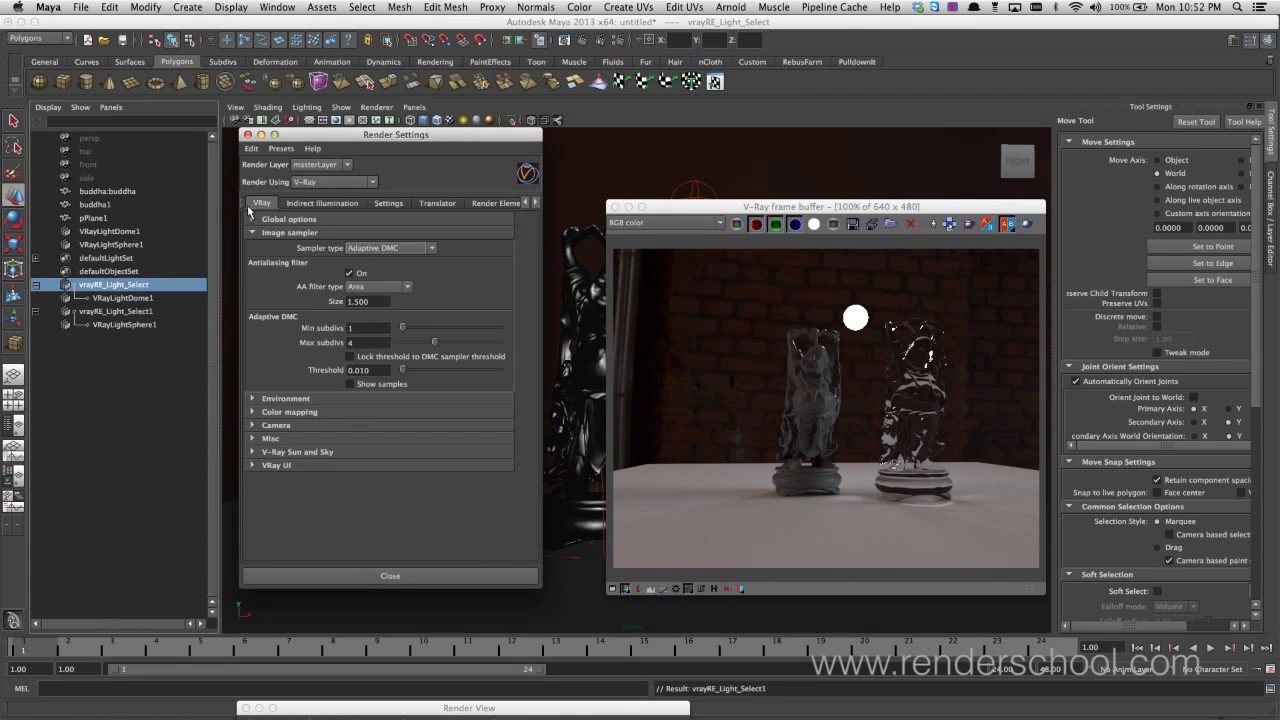
{"action": "left_click", "coordinate": [285, 398]}
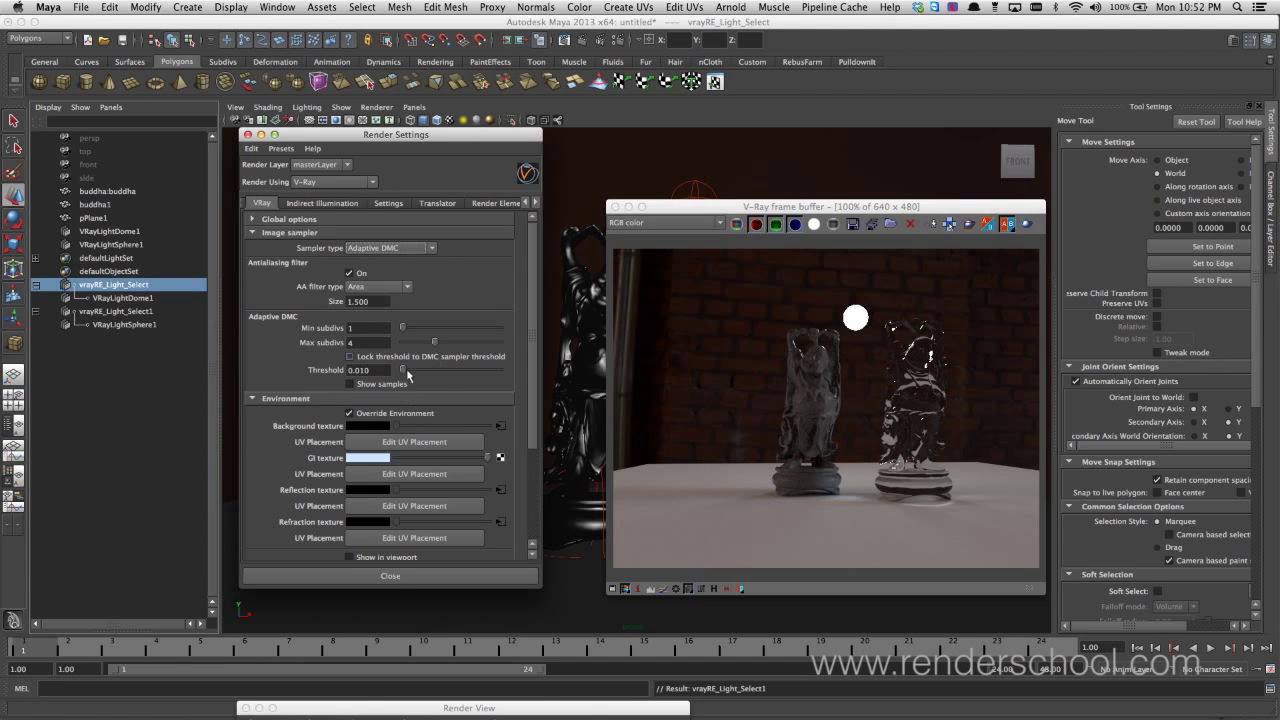
{"action": "left_click", "coordinate": [615, 207]}
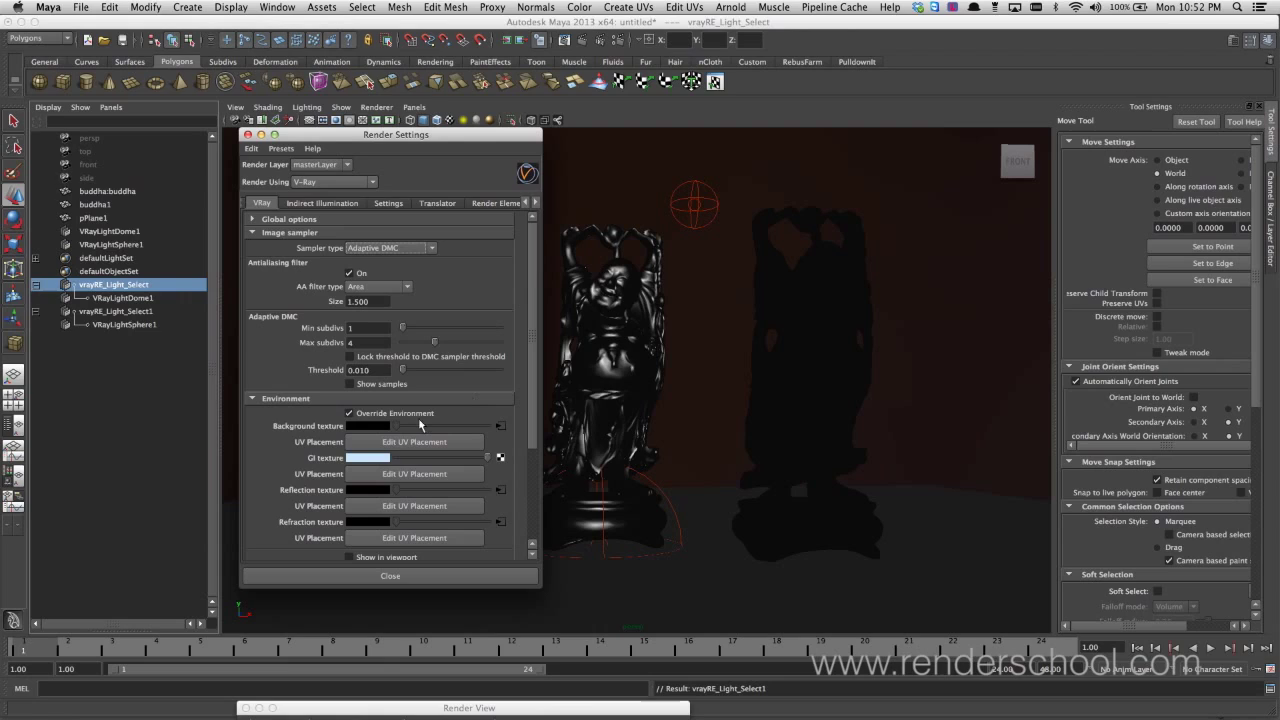
{"action": "left_click", "coordinate": [404, 414]}
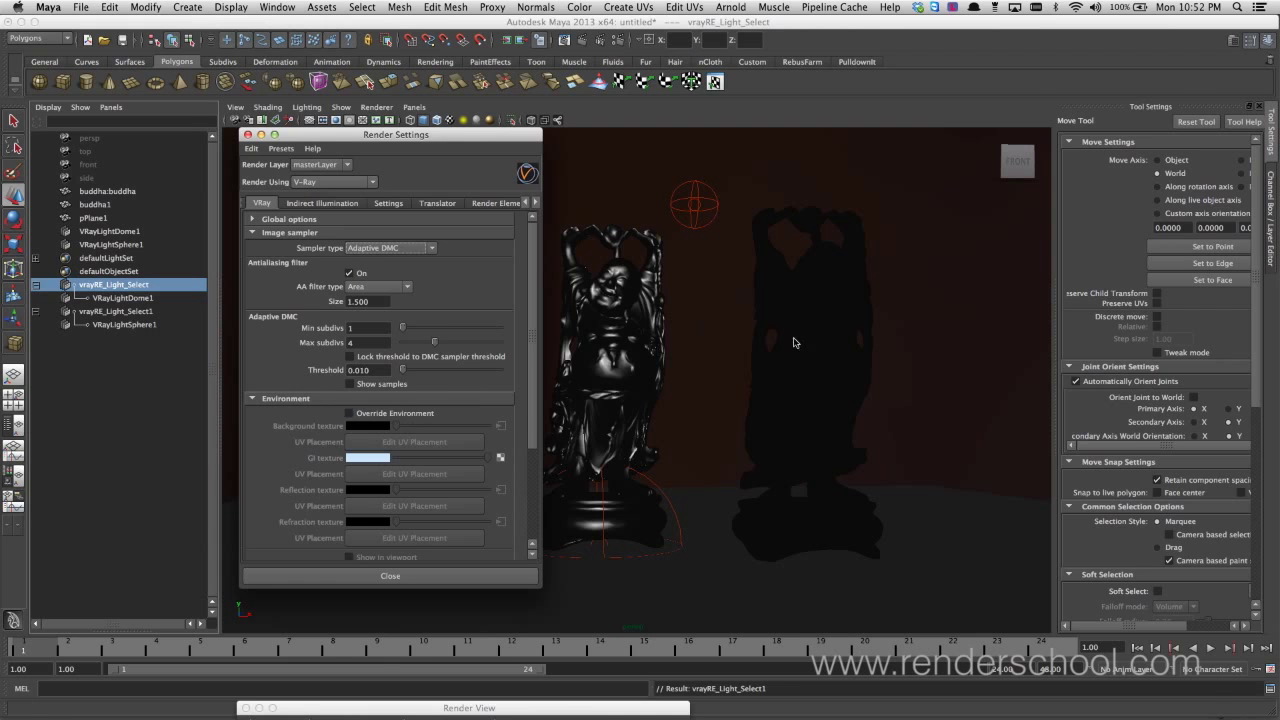
Hide buddha1 with Ctrl+H and show the Indirect Illumination settings with GI off.
{"action": "left_click", "coordinate": [794, 343]}
{"action": "key", "text": "ctrl+h"}
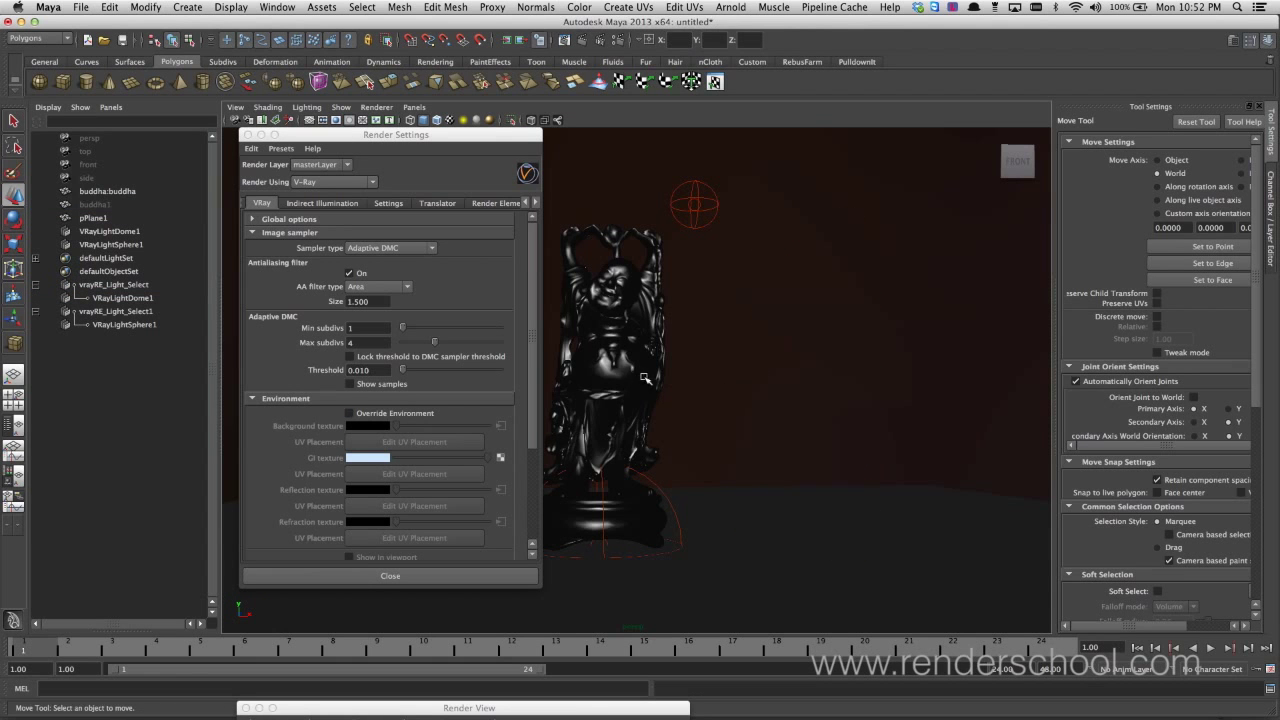
{"action": "left_click_drag", "start_coordinate": [645, 378], "coordinate": [786, 373], "text": "alt"}
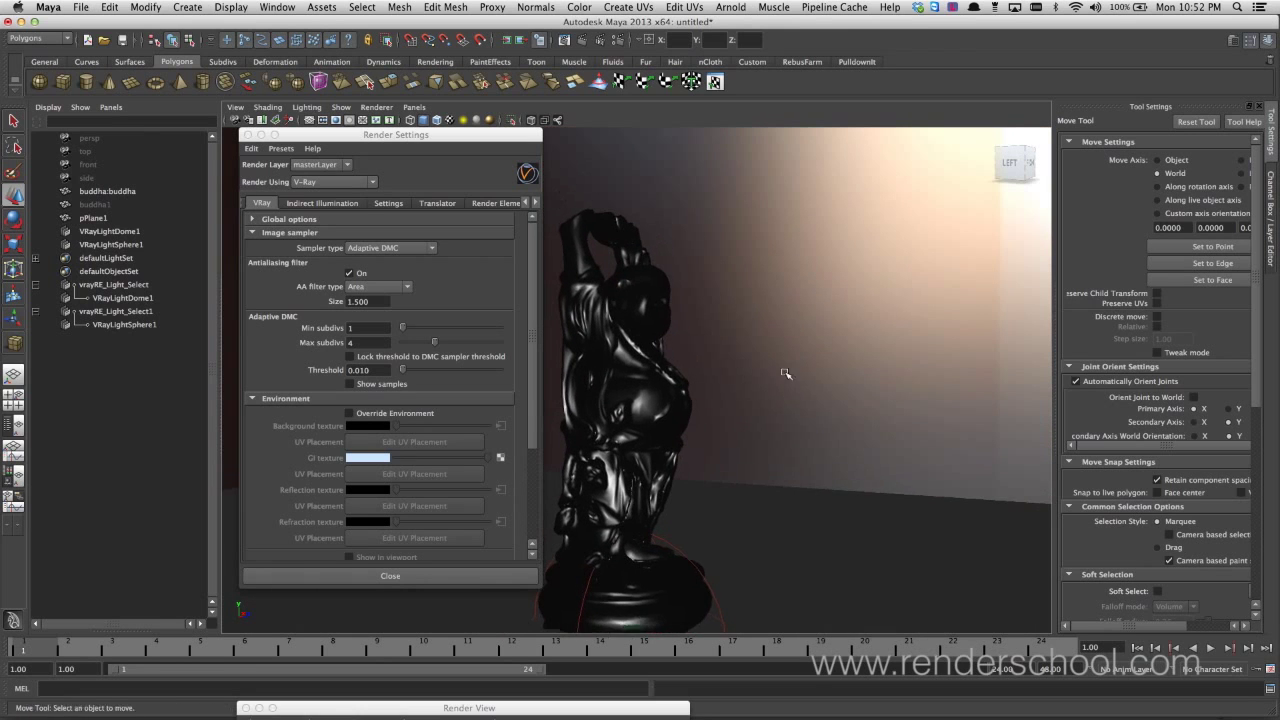
{"action": "left_click", "coordinate": [322, 203]}
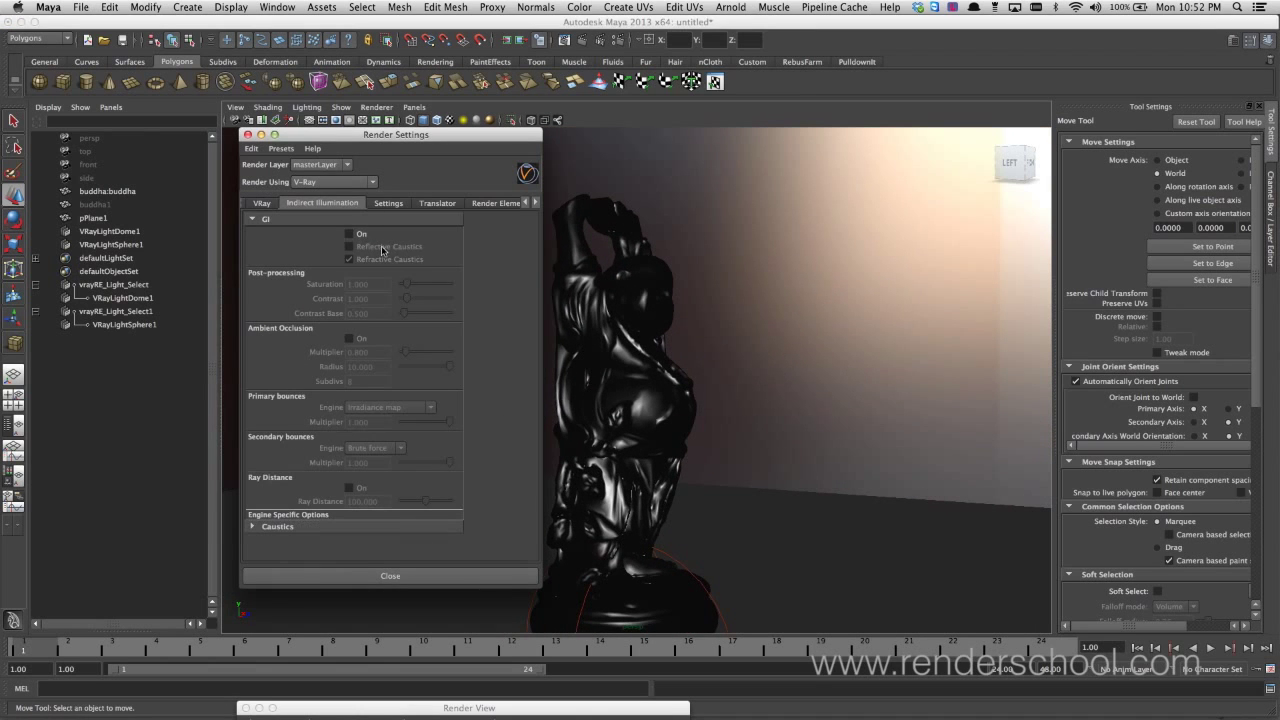
{"action": "left_click_drag", "start_coordinate": [741, 420], "coordinate": [662, 428], "text": "alt"}
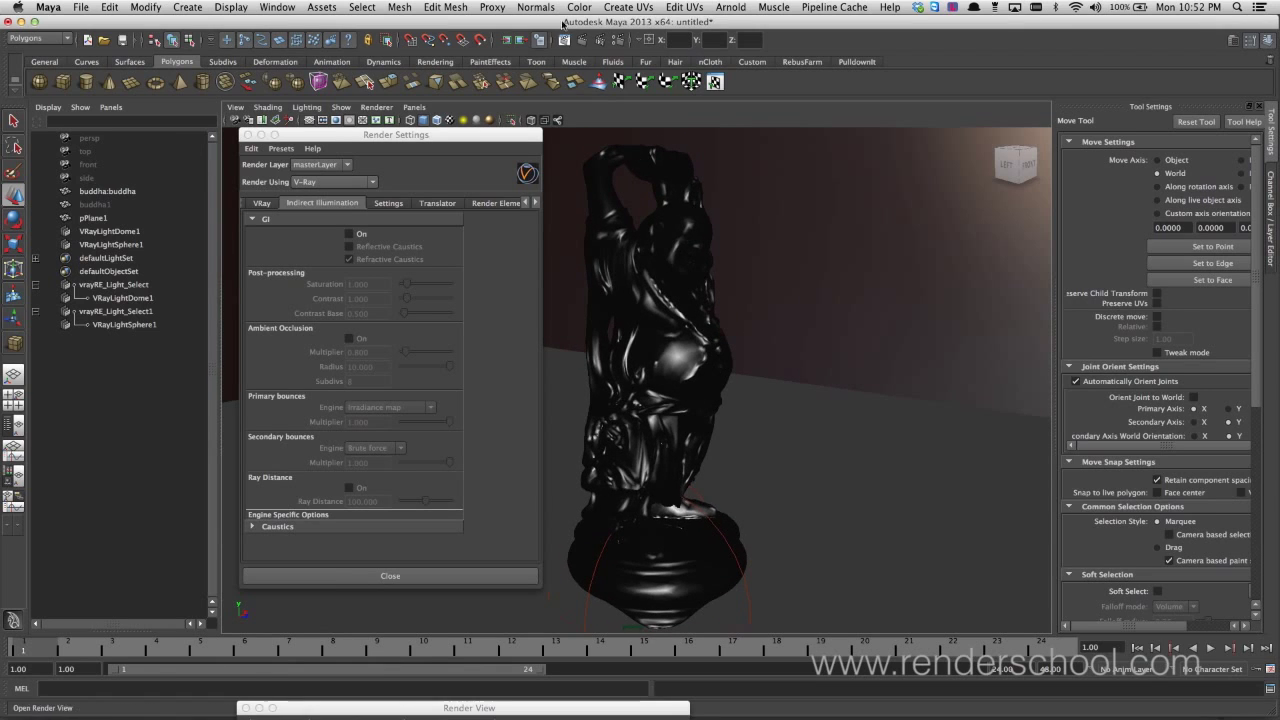
Render the current frame in V-Ray at 640 x 480 with the single buddha and GI off.
{"action": "left_click", "coordinate": [583, 47]}
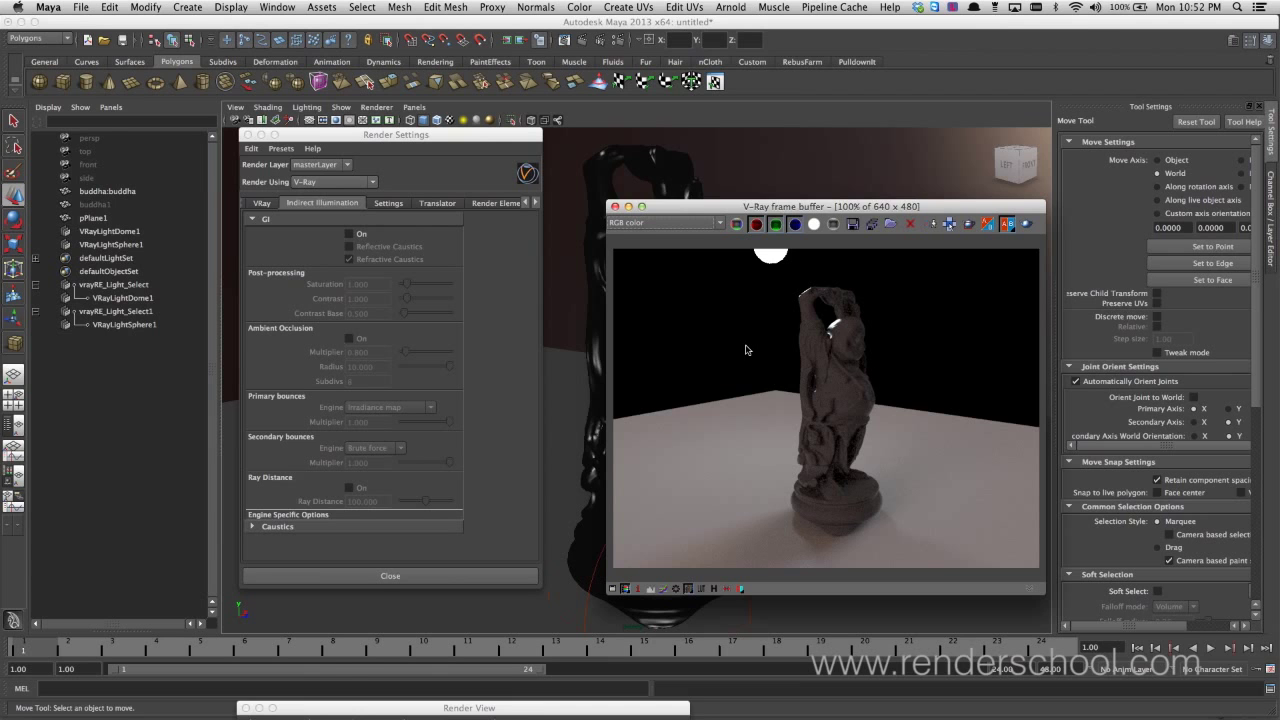
Frame the buddha and open its V-Ray material in a floating Attribute Editor.
{"action": "left_click", "coordinate": [706, 187]}
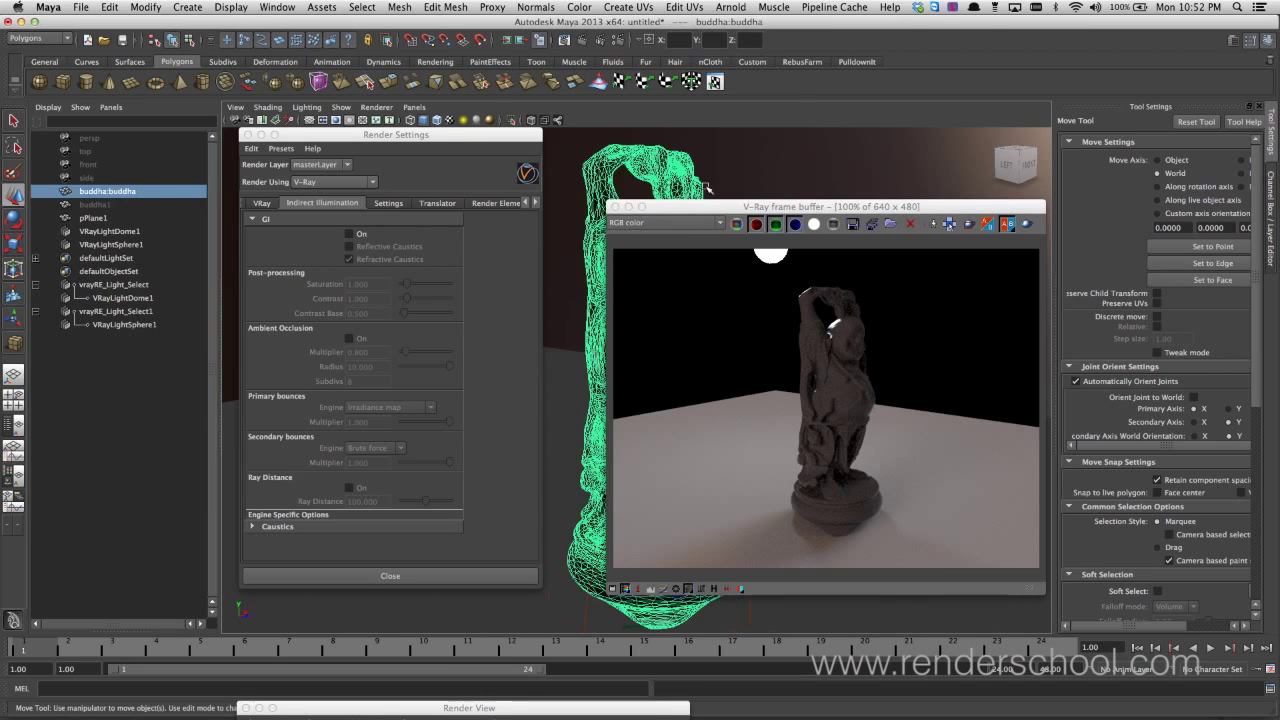
{"action": "left_click_drag", "start_coordinate": [965, 202], "coordinate": [523, 230]}
{"action": "key", "text": "f"}
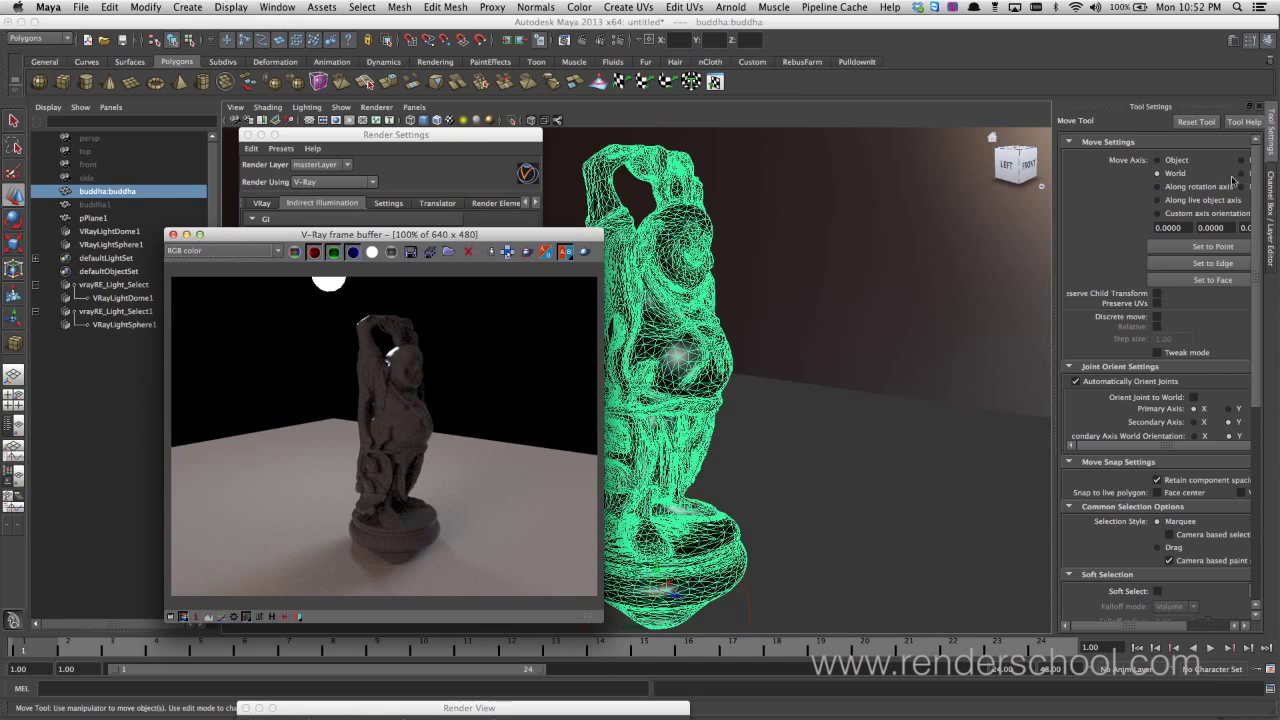
{"action": "left_click_drag", "start_coordinate": [1056, 217], "coordinate": [967, 228]}
{"action": "left_click", "coordinate": [1233, 40]}
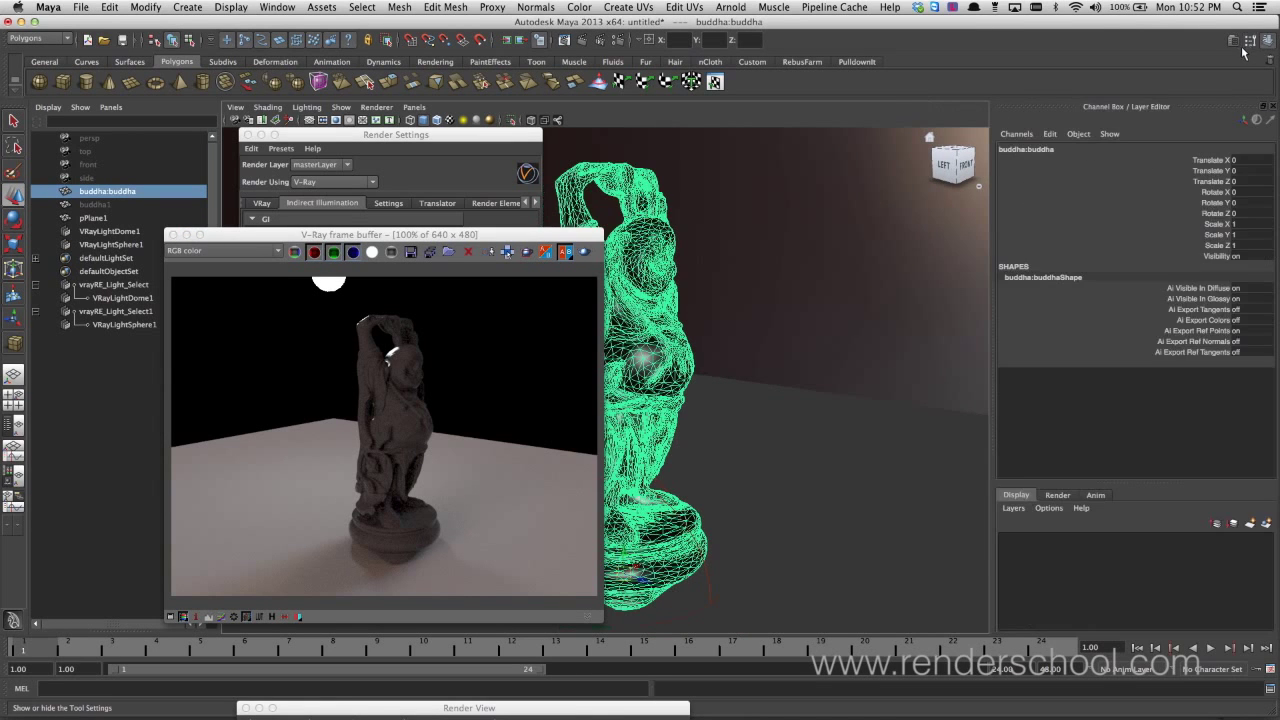
{"action": "left_click", "coordinate": [1233, 40]}
{"action": "double_click", "coordinate": [1141, 122]}
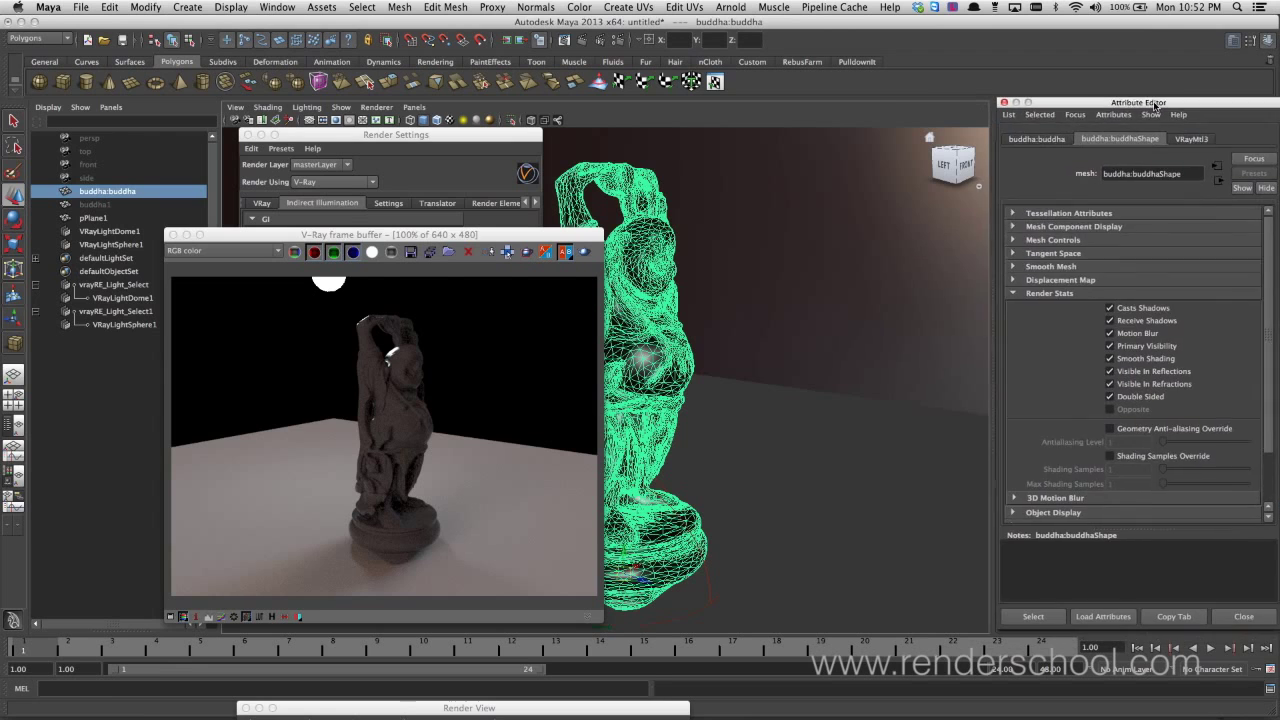
{"action": "left_click", "coordinate": [1181, 132]}
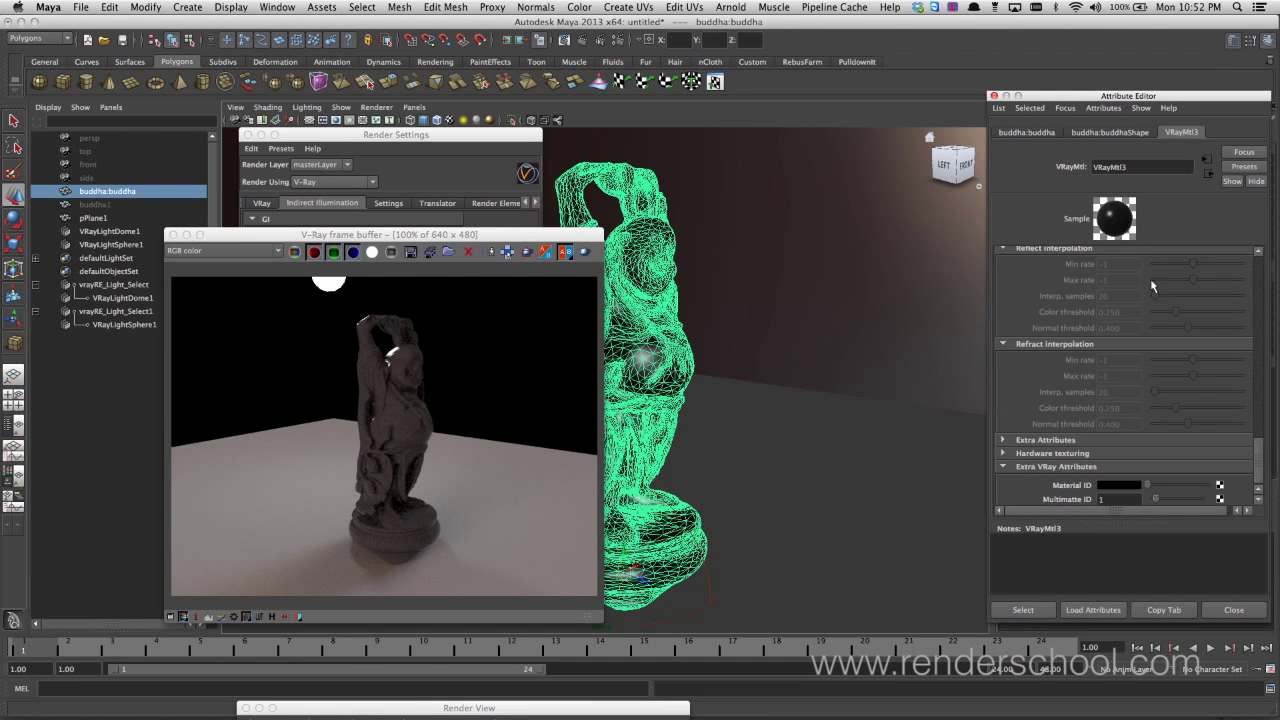
Set Reflection Glossiness to 1.000, turn Fresnel on with unlocked Fresnel IOR, and re-render.
{"action": "left_click_drag", "start_coordinate": [1260, 440], "coordinate": [1257, 289]}
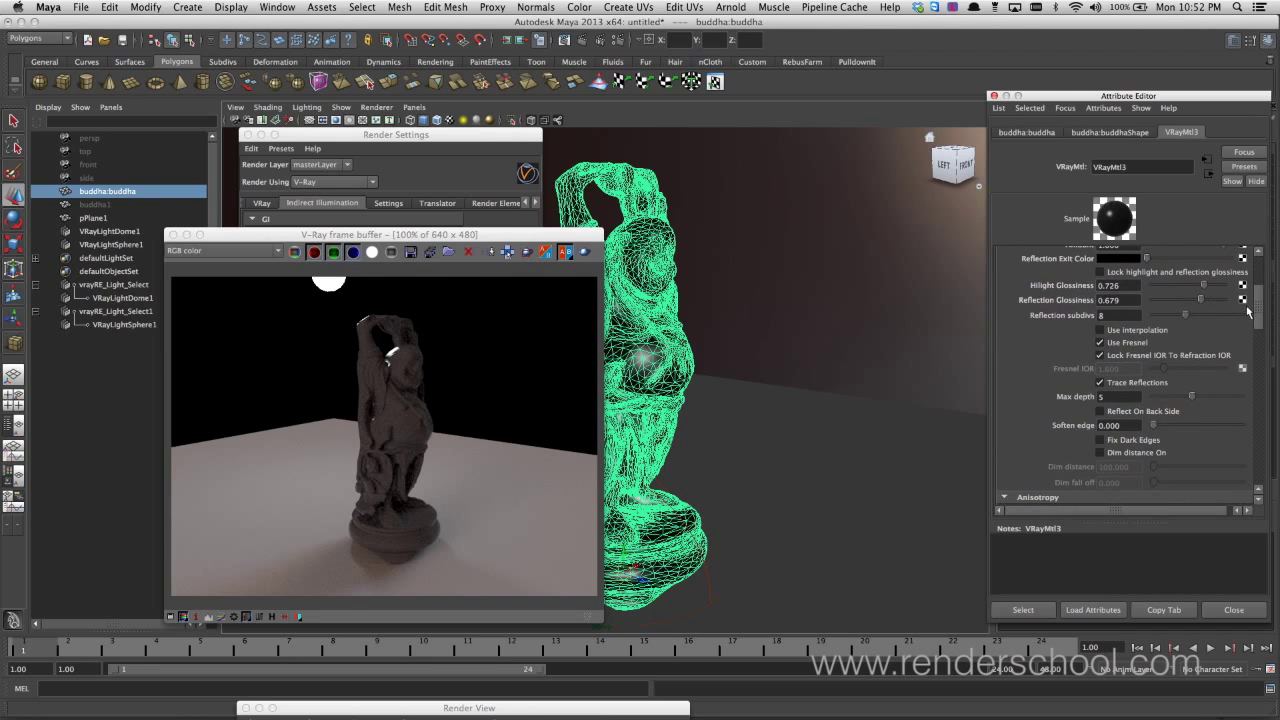
{"action": "scroll", "coordinate": [1256, 310], "scroll_direction": "up", "scroll_amount": 3}
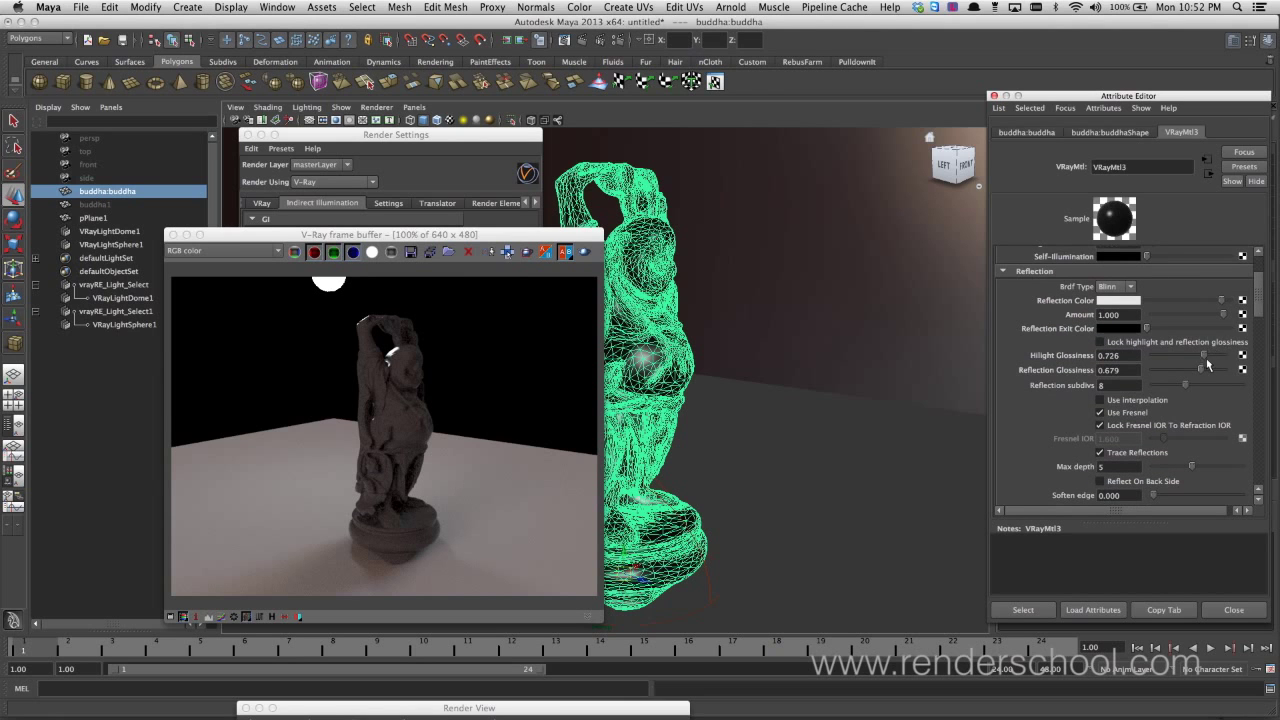
{"action": "left_click", "coordinate": [1210, 342]}
{"action": "left_click_drag", "start_coordinate": [1201, 369], "coordinate": [1232, 371]}
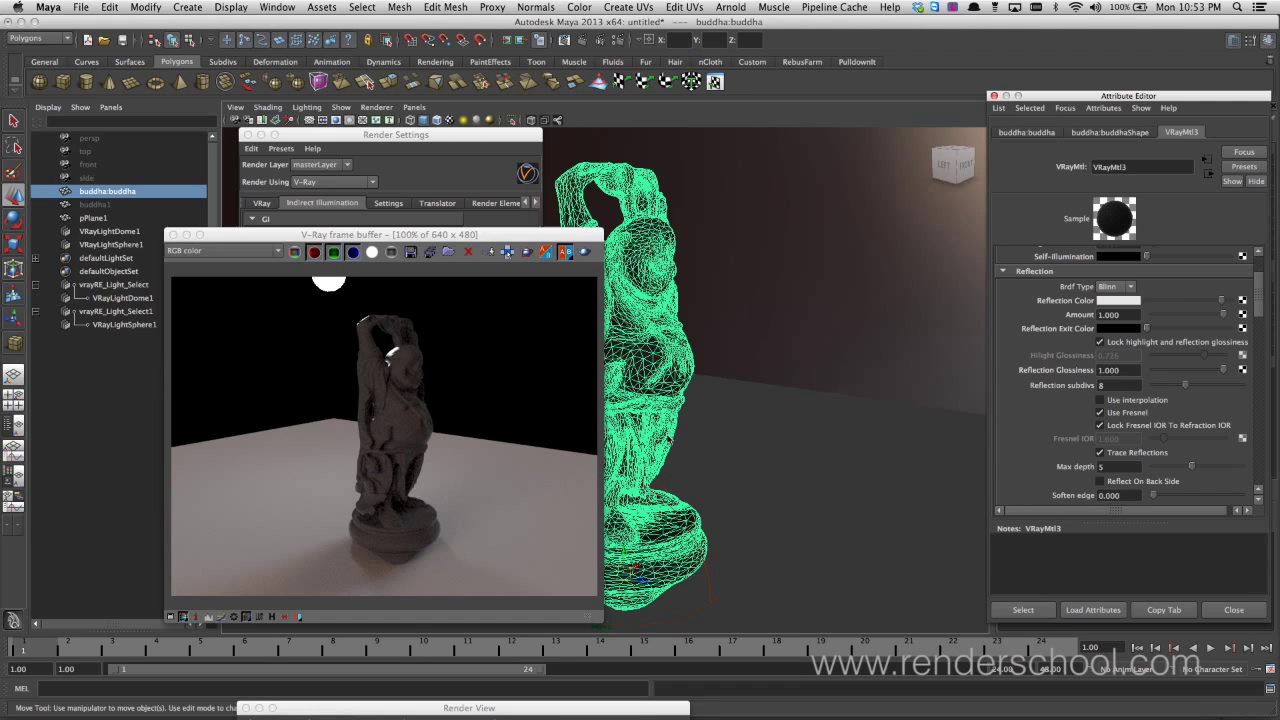
{"action": "left_click", "coordinate": [1131, 414]}
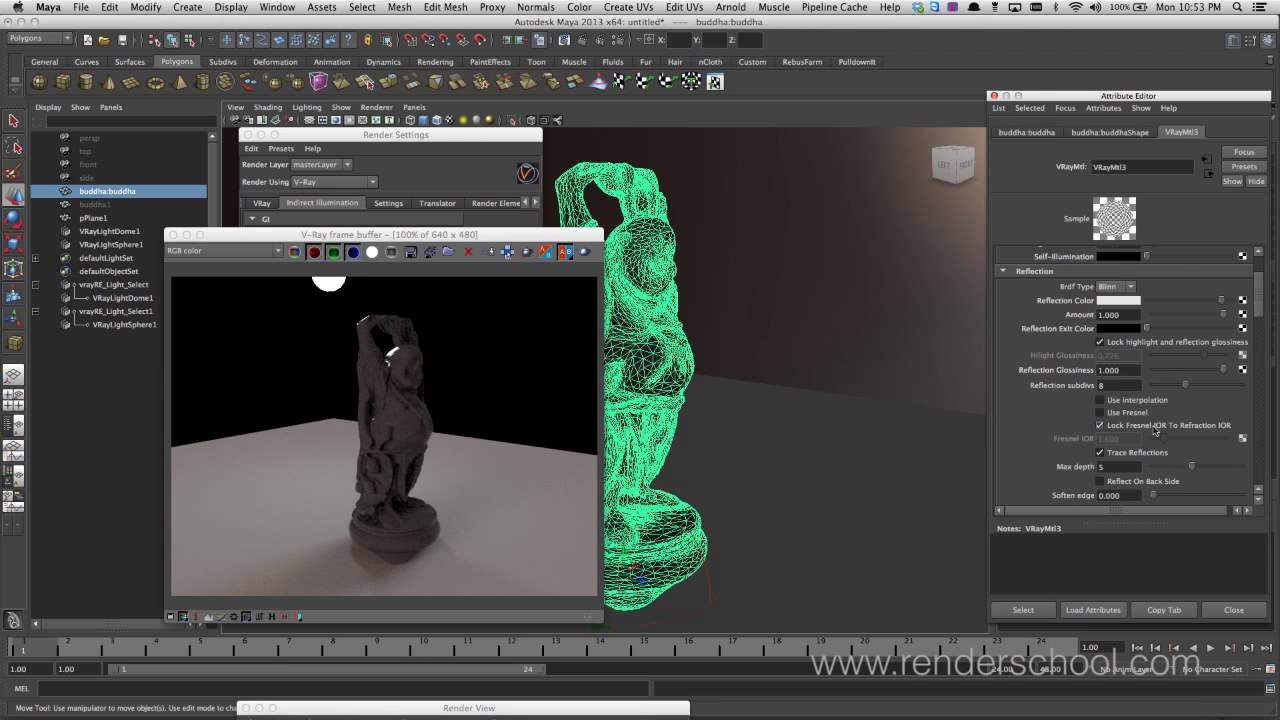
{"action": "left_click", "coordinate": [1162, 428]}
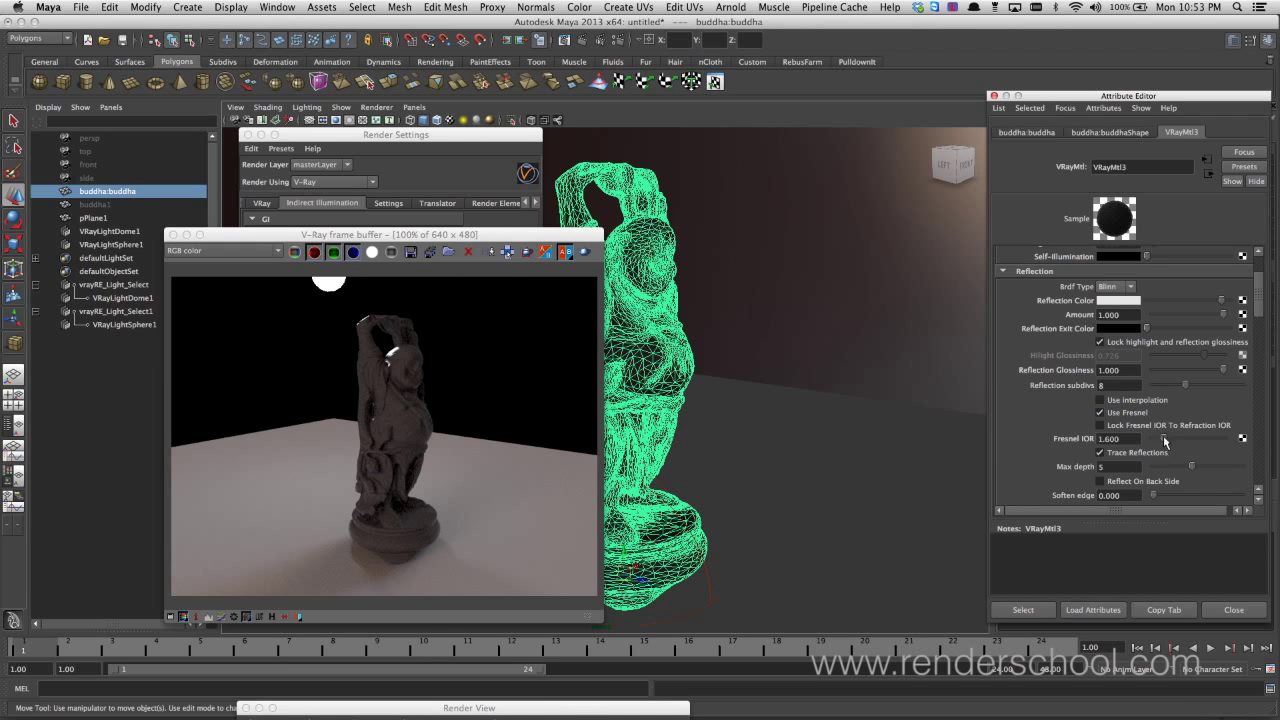
{"action": "left_click", "coordinate": [585, 255]}
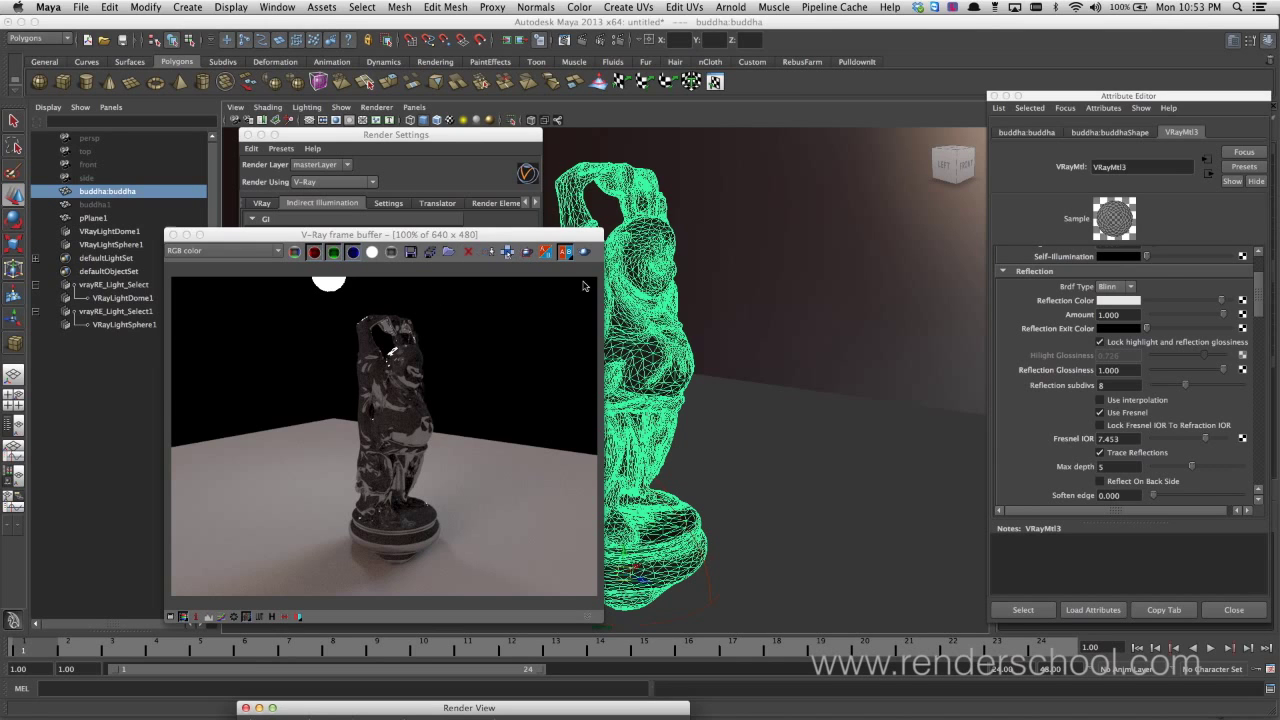
{"action": "left_click_drag", "start_coordinate": [650, 310], "coordinate": [679, 306], "text": "alt"}
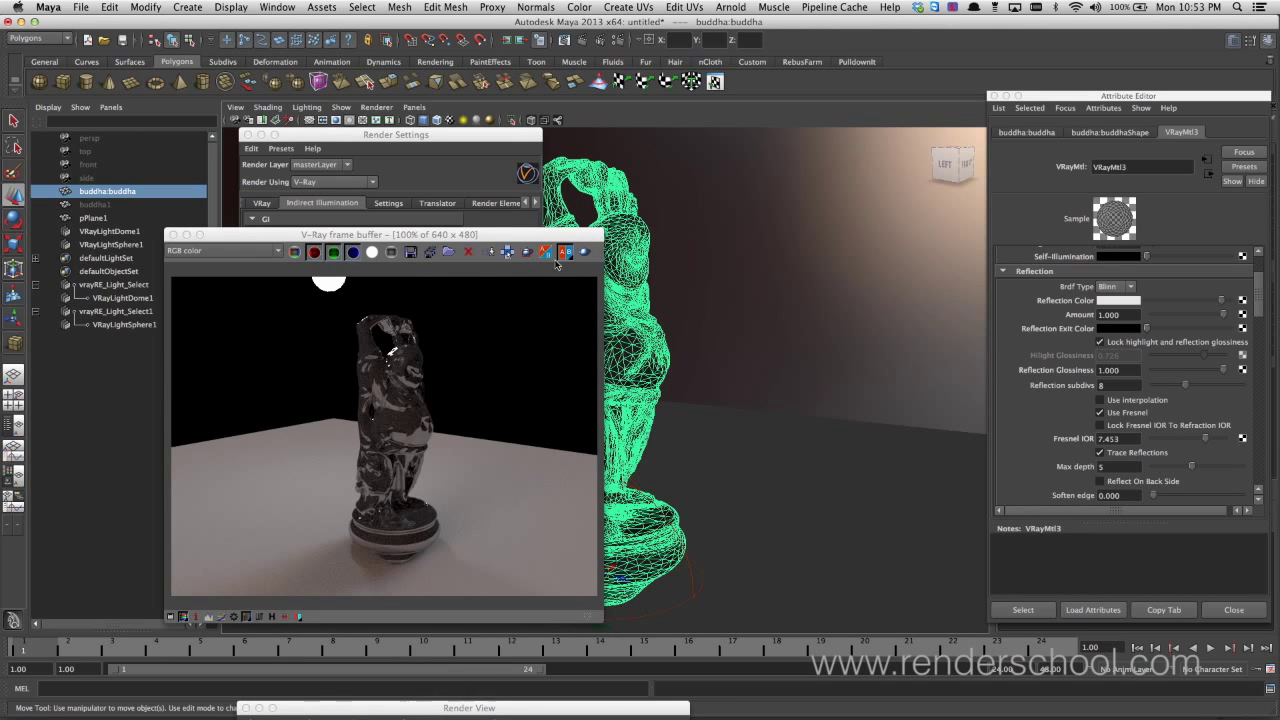
Tick Override Environment in the VRay tab's Environment section, then bring the render forward.
{"action": "left_click", "coordinate": [436, 149]}
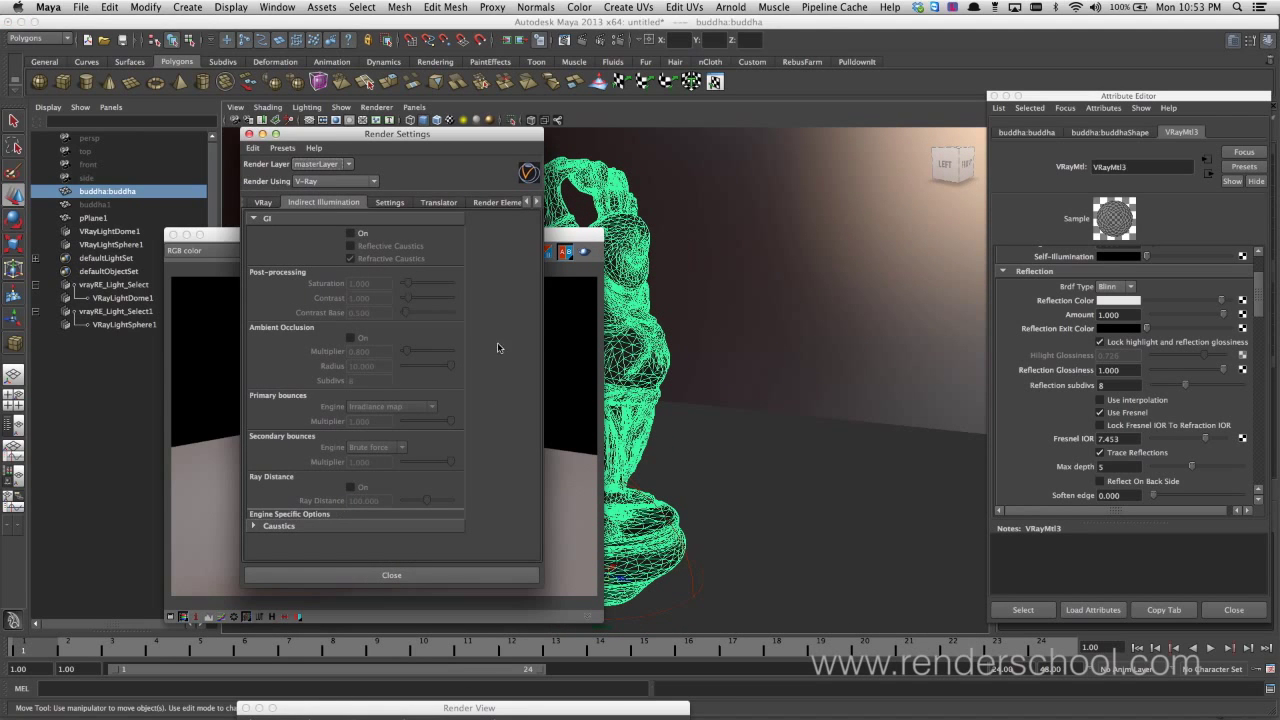
{"action": "left_click", "coordinate": [263, 202]}
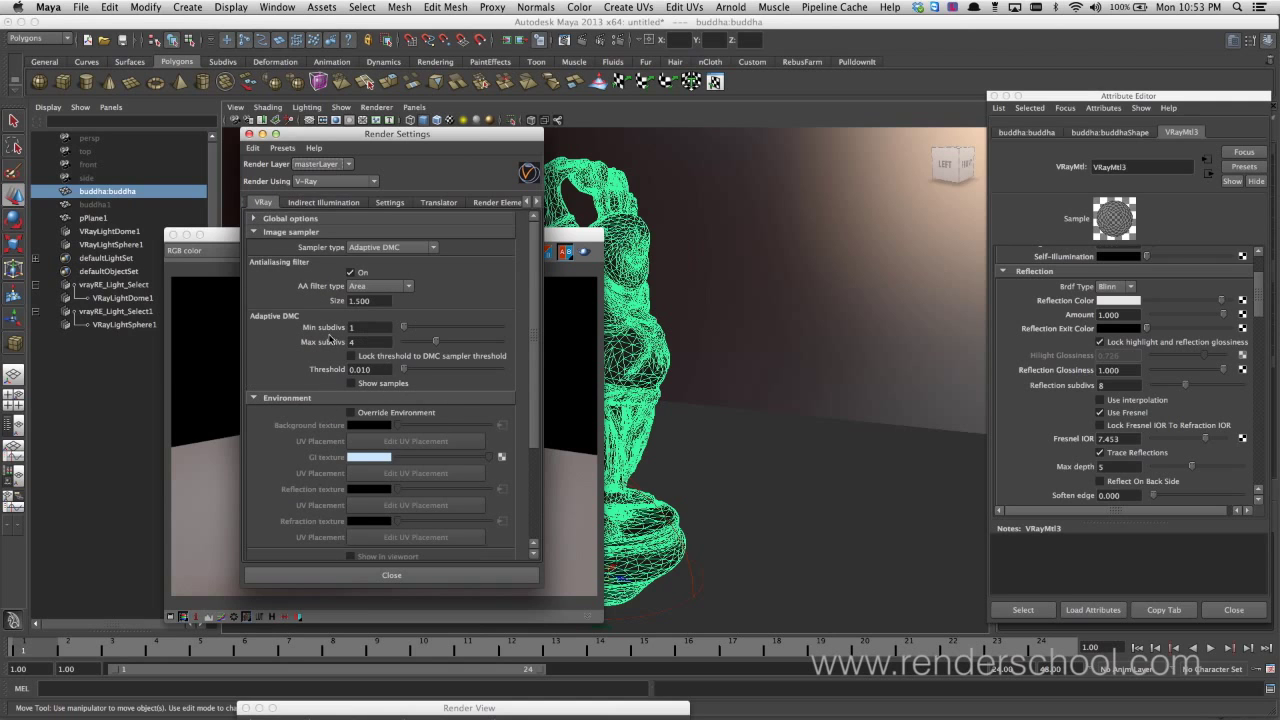
{"action": "left_click", "coordinate": [410, 412]}
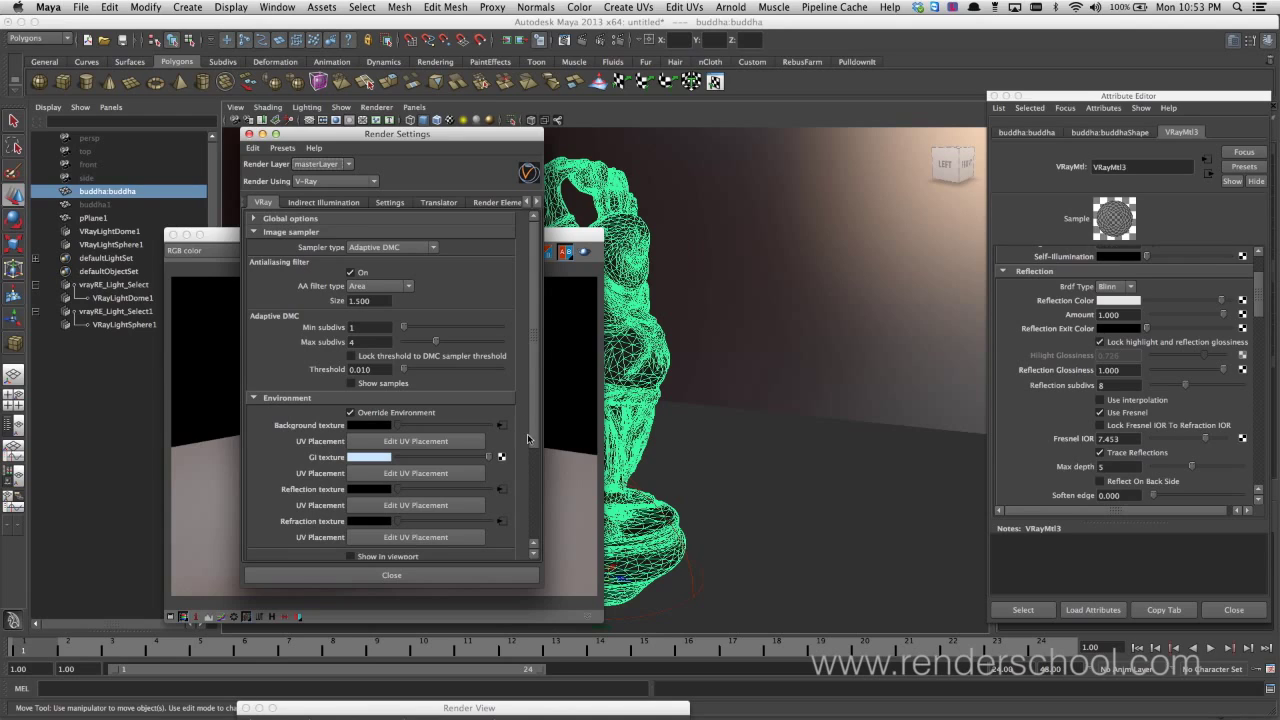
{"action": "scroll", "coordinate": [537, 447], "scroll_direction": "down", "scroll_amount": 1}
{"action": "scroll", "coordinate": [537, 447], "scroll_direction": "down", "scroll_amount": 2}
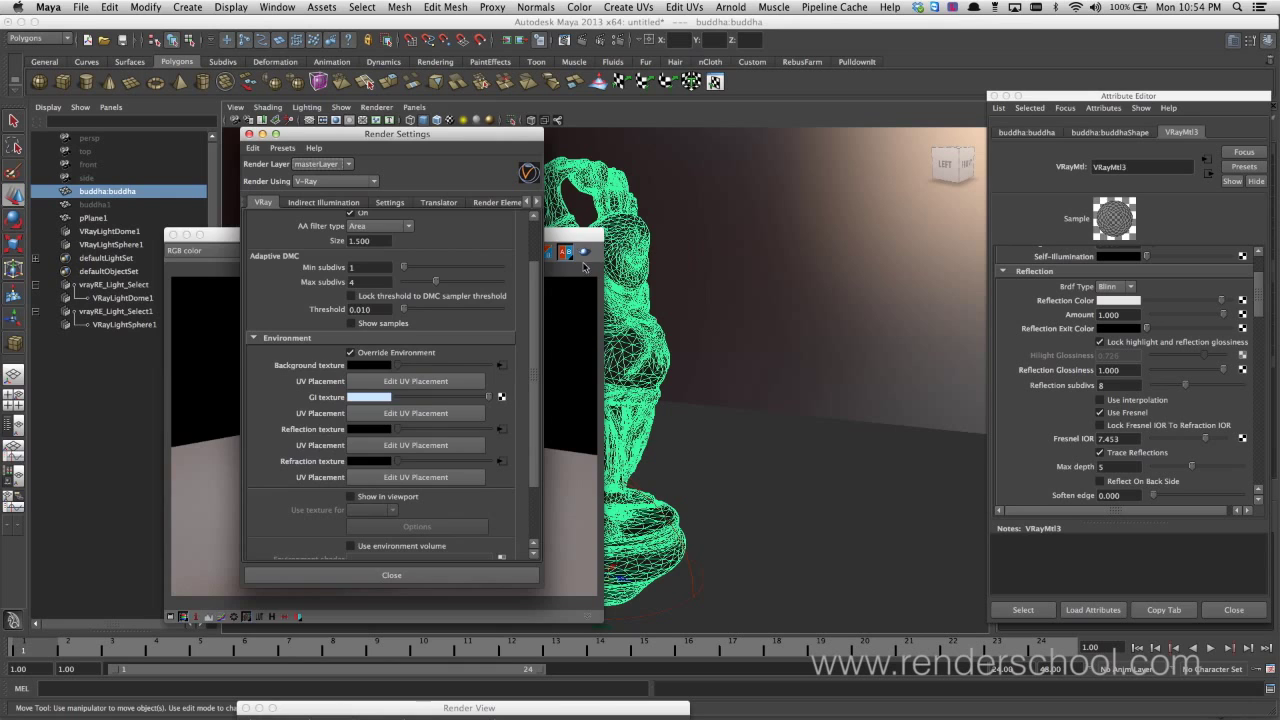
{"action": "left_click_drag", "start_coordinate": [580, 240], "coordinate": [615, 253]}
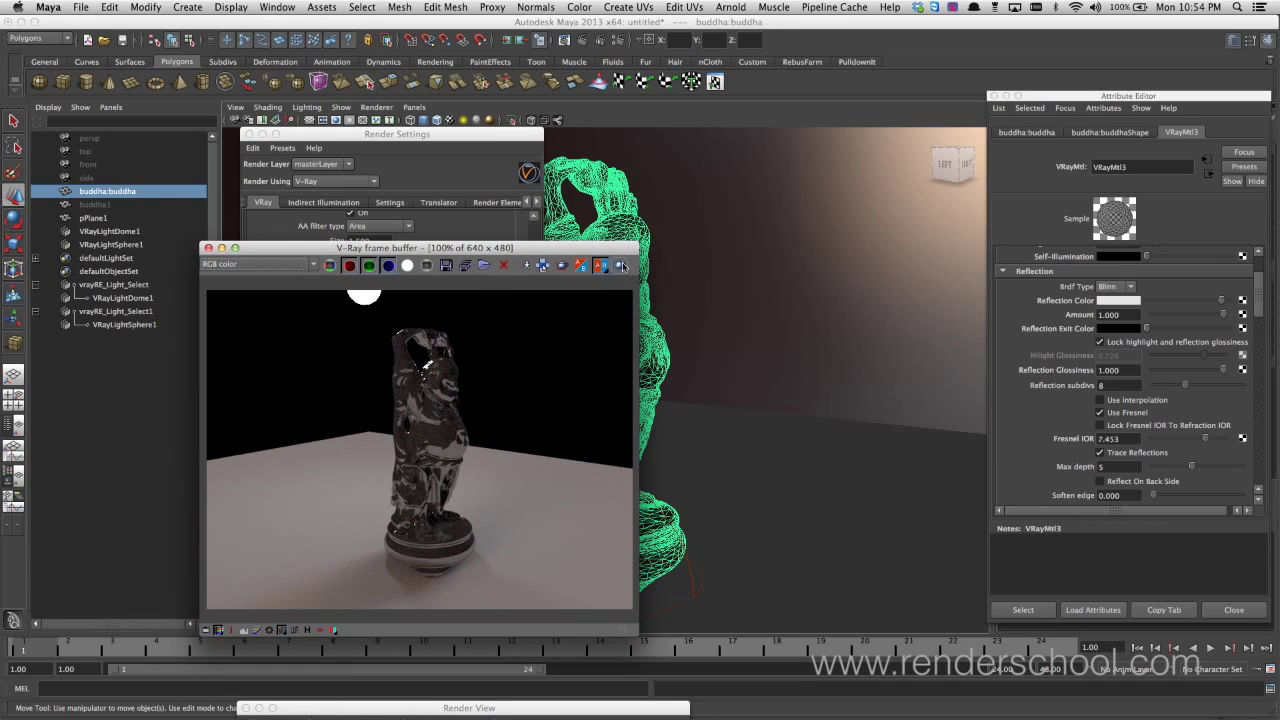
Confirm the Background texture file3 uses port01_full.exr, then re-render with the HDR environment.
{"action": "left_click_drag", "start_coordinate": [619, 249], "coordinate": [574, 270]}
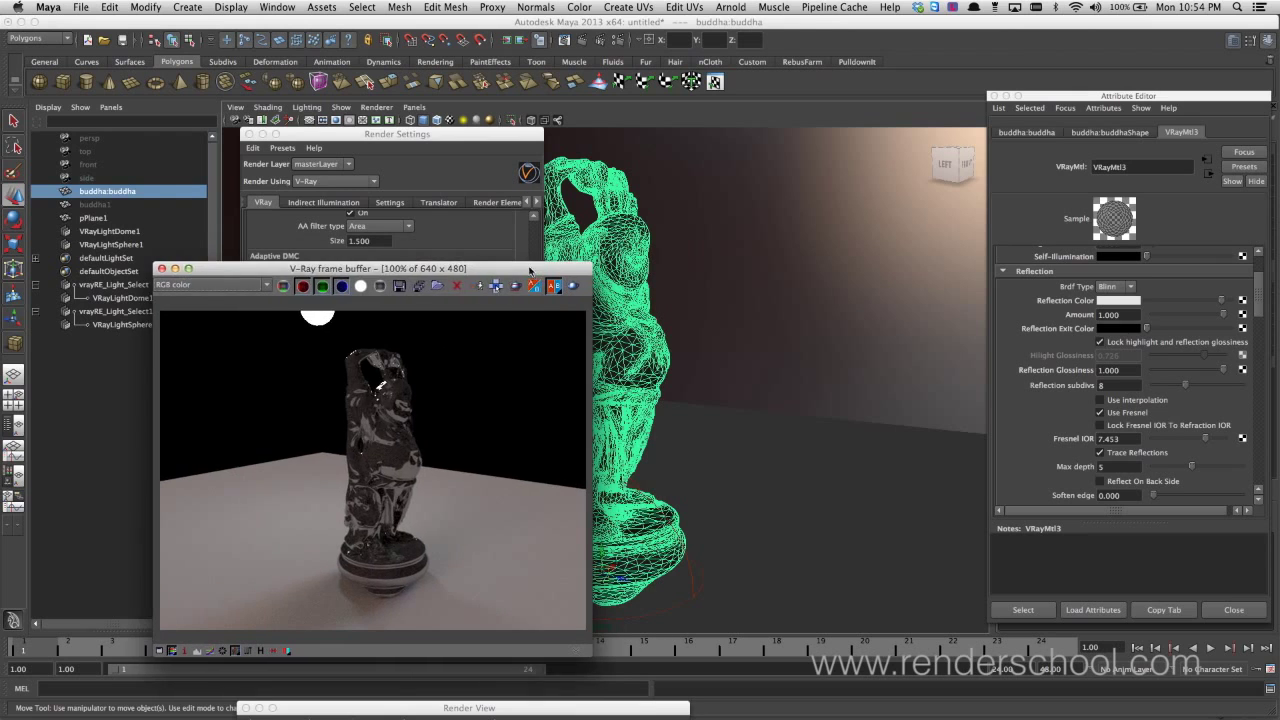
{"action": "left_click", "coordinate": [451, 148]}
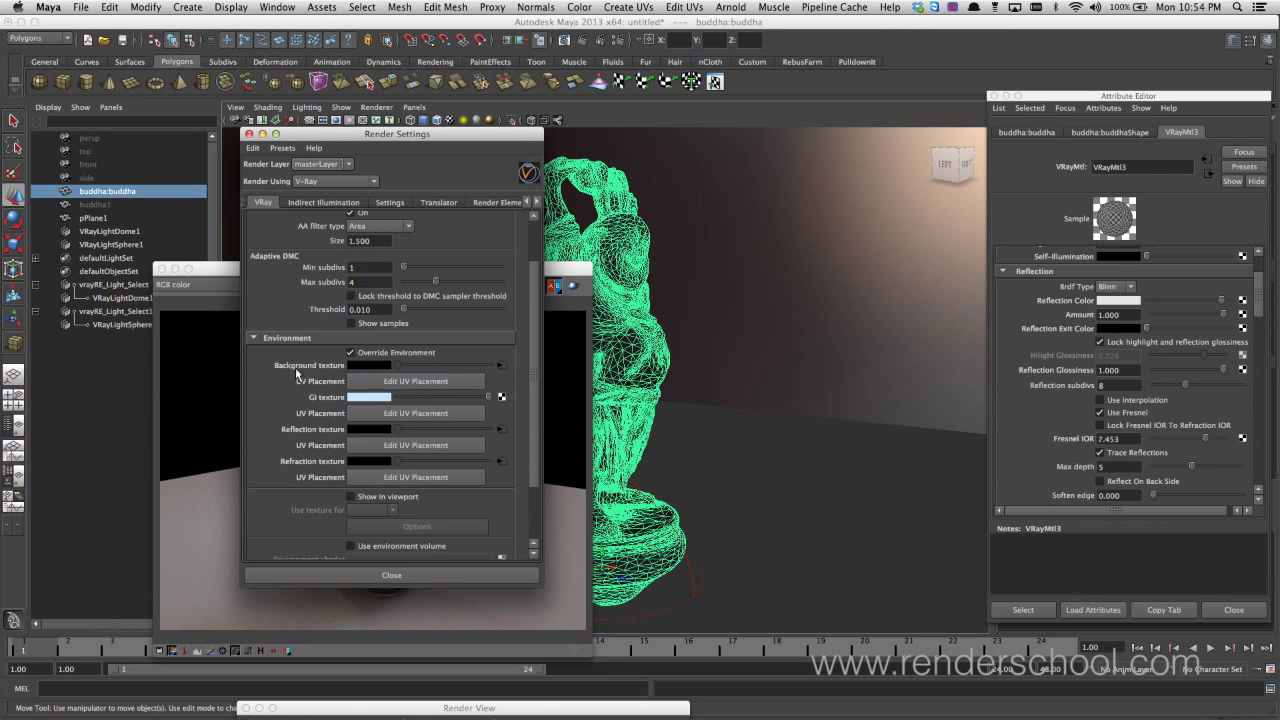
{"action": "left_click", "coordinate": [501, 365]}
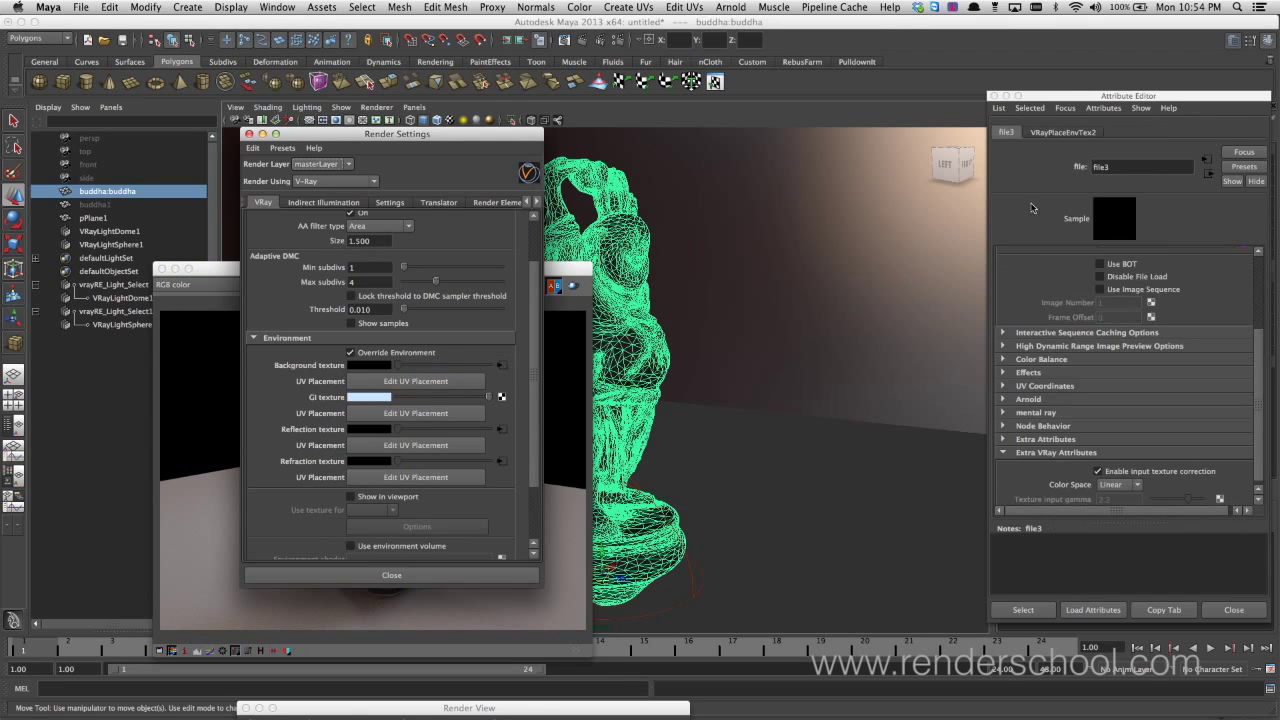
{"action": "left_click", "coordinate": [1065, 133]}
{"action": "left_click", "coordinate": [1007, 132]}
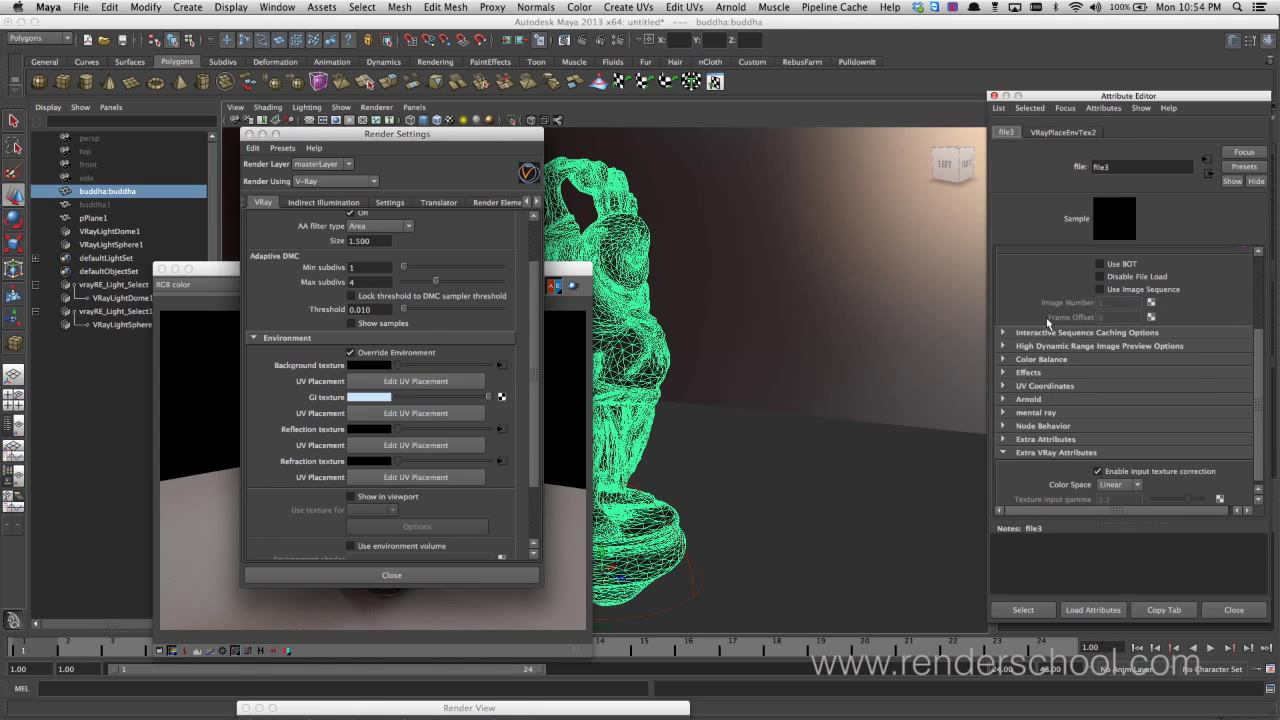
{"action": "scroll", "coordinate": [1256, 296], "scroll_direction": "up", "scroll_amount": 3}
{"action": "left_click_drag", "start_coordinate": [1180, 321], "coordinate": [1265, 326]}
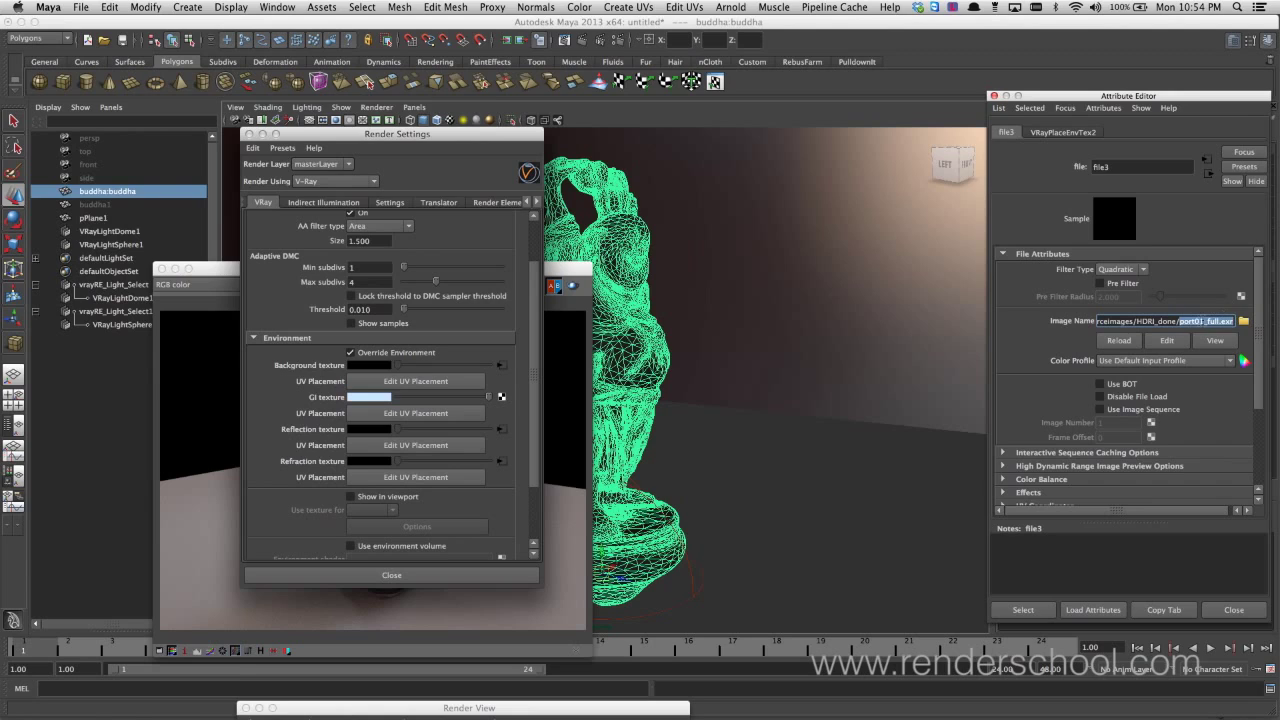
{"action": "left_click", "coordinate": [1210, 321]}
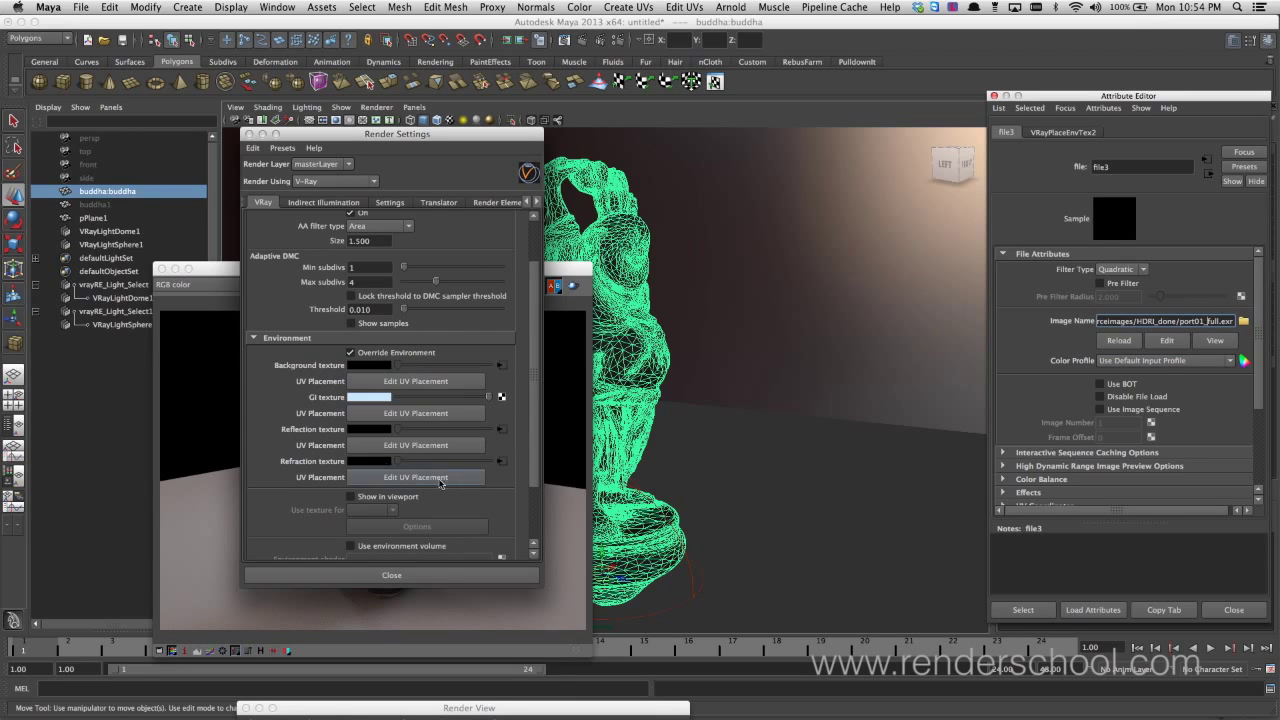
{"action": "left_click", "coordinate": [577, 271]}
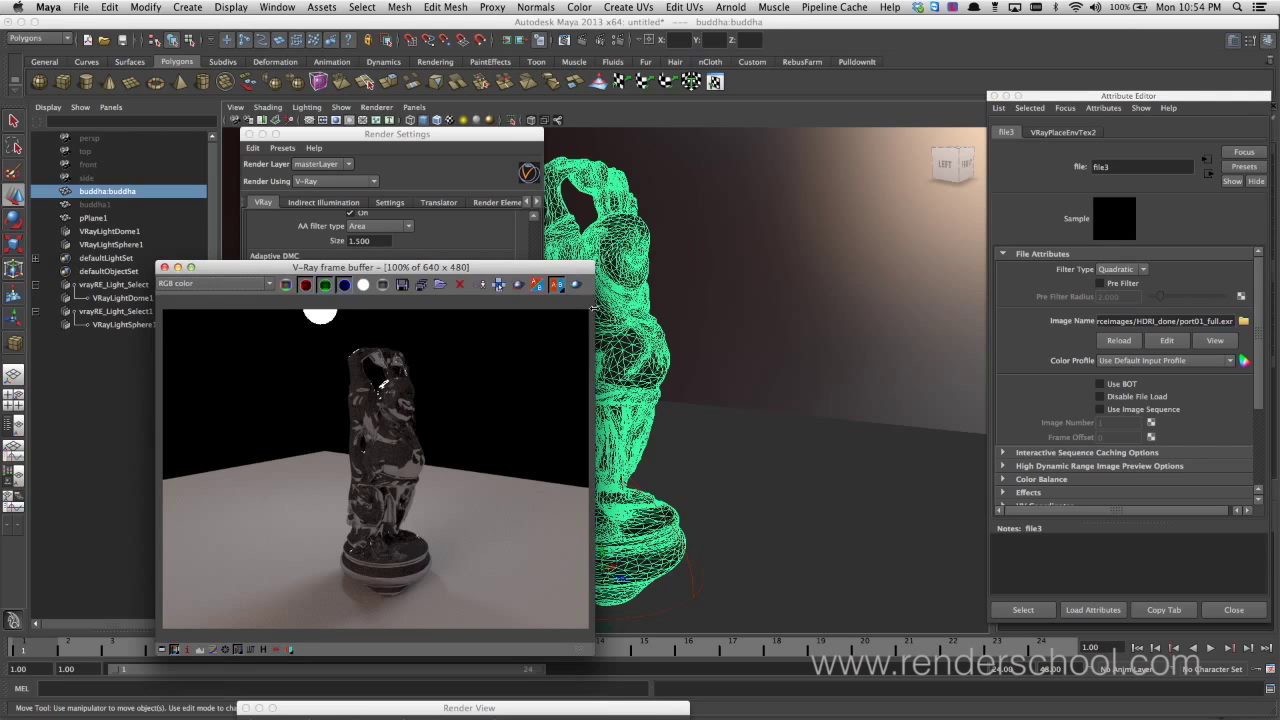
{"action": "left_click", "coordinate": [578, 285]}
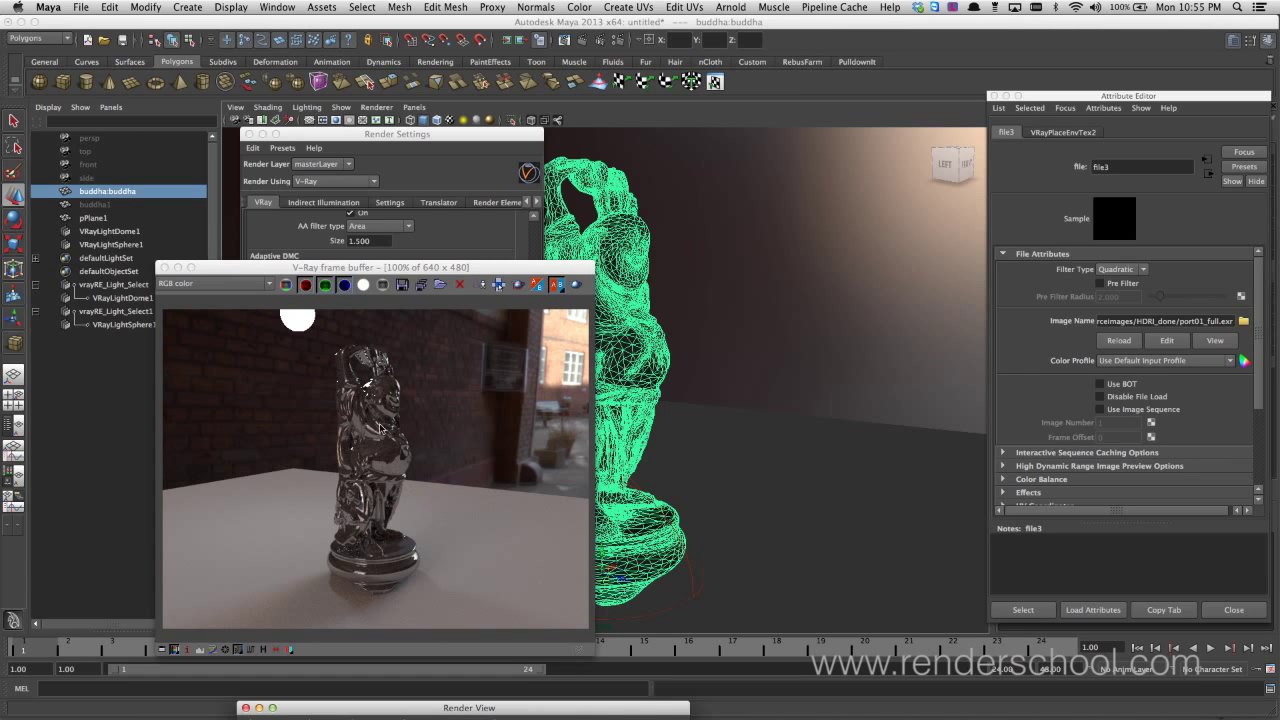
Drag Render Settings to the right, off the brick-courtyard render in the frame buffer.
{"action": "left_click", "coordinate": [455, 147]}
{"action": "left_click_drag", "start_coordinate": [455, 143], "coordinate": [820, 137]}
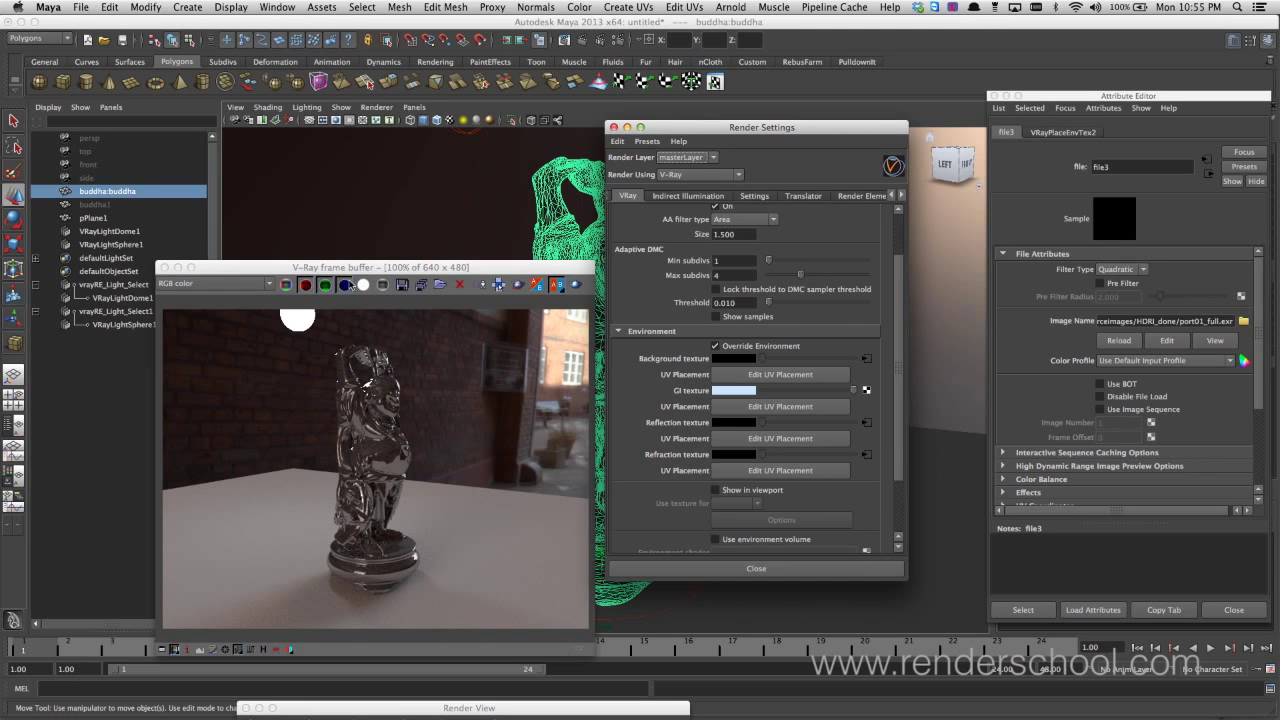
Set Horizontal rotation on VRayLightDome1's VRayPlaceEnvTex1 to 115.826.
{"action": "left_click", "coordinate": [122, 235]}
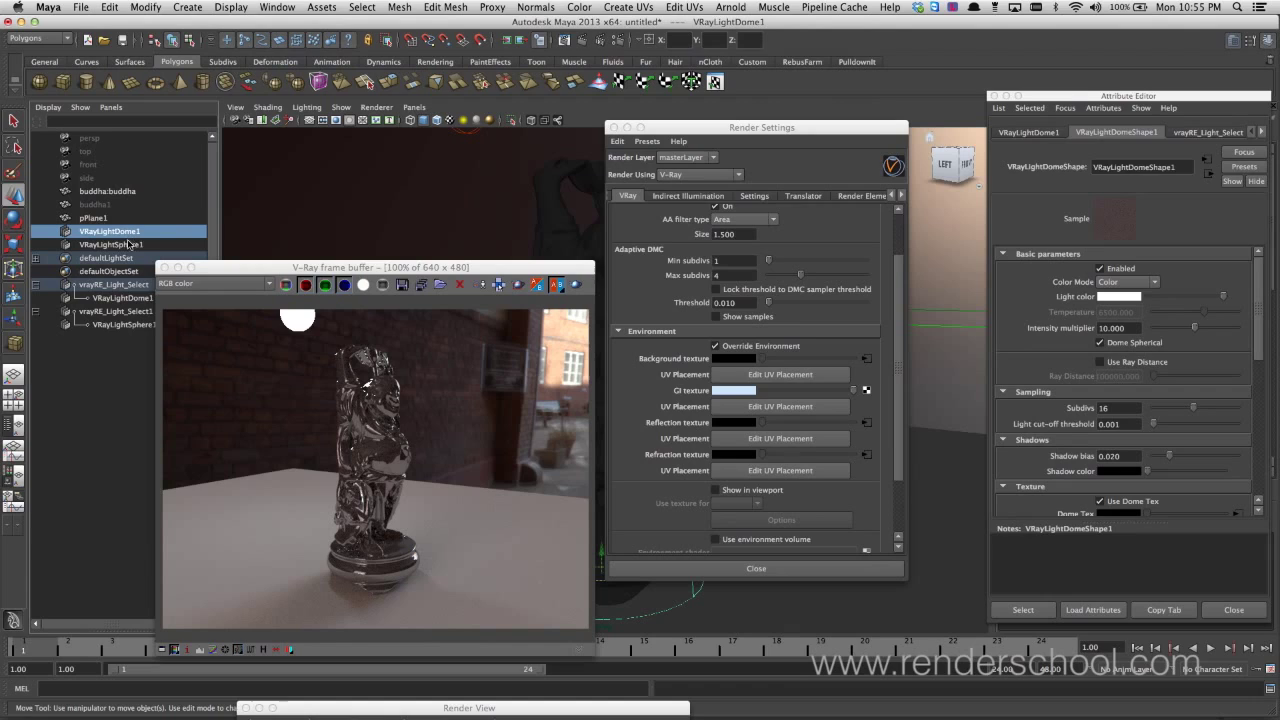
{"action": "left_click", "coordinate": [1196, 134]}
{"action": "left_click", "coordinate": [1262, 131]}
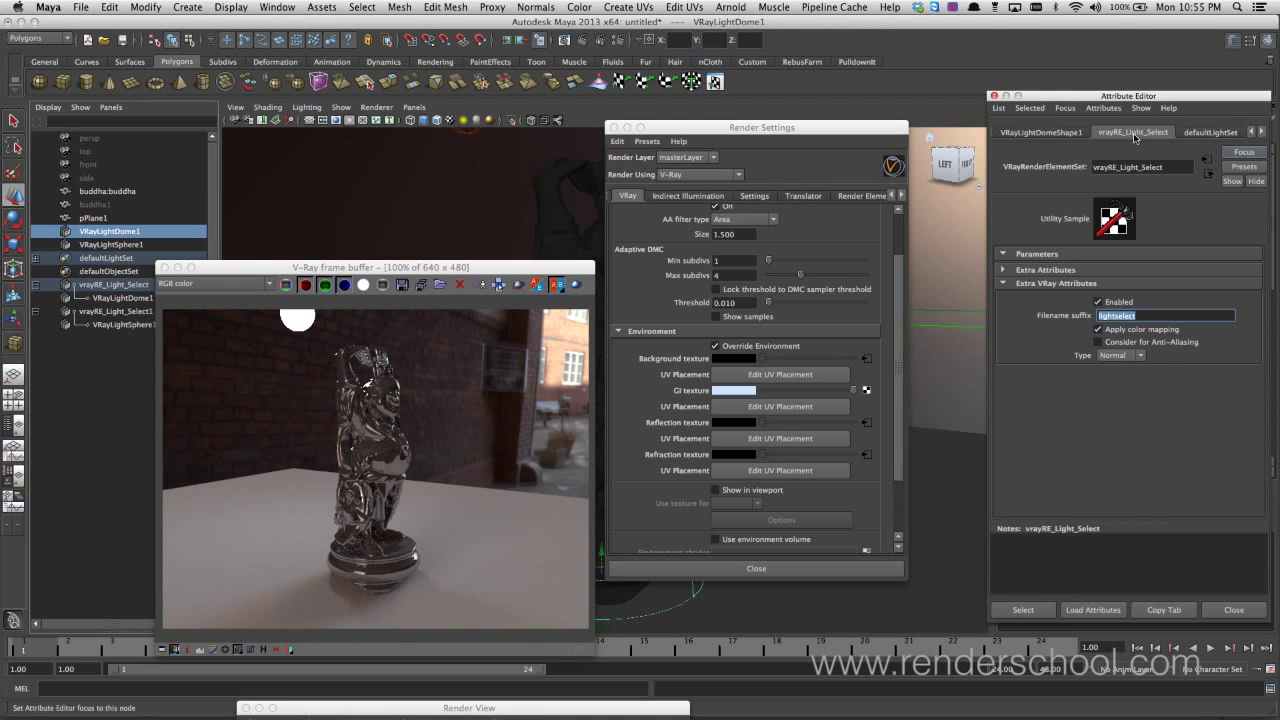
{"action": "left_click", "coordinate": [1046, 132]}
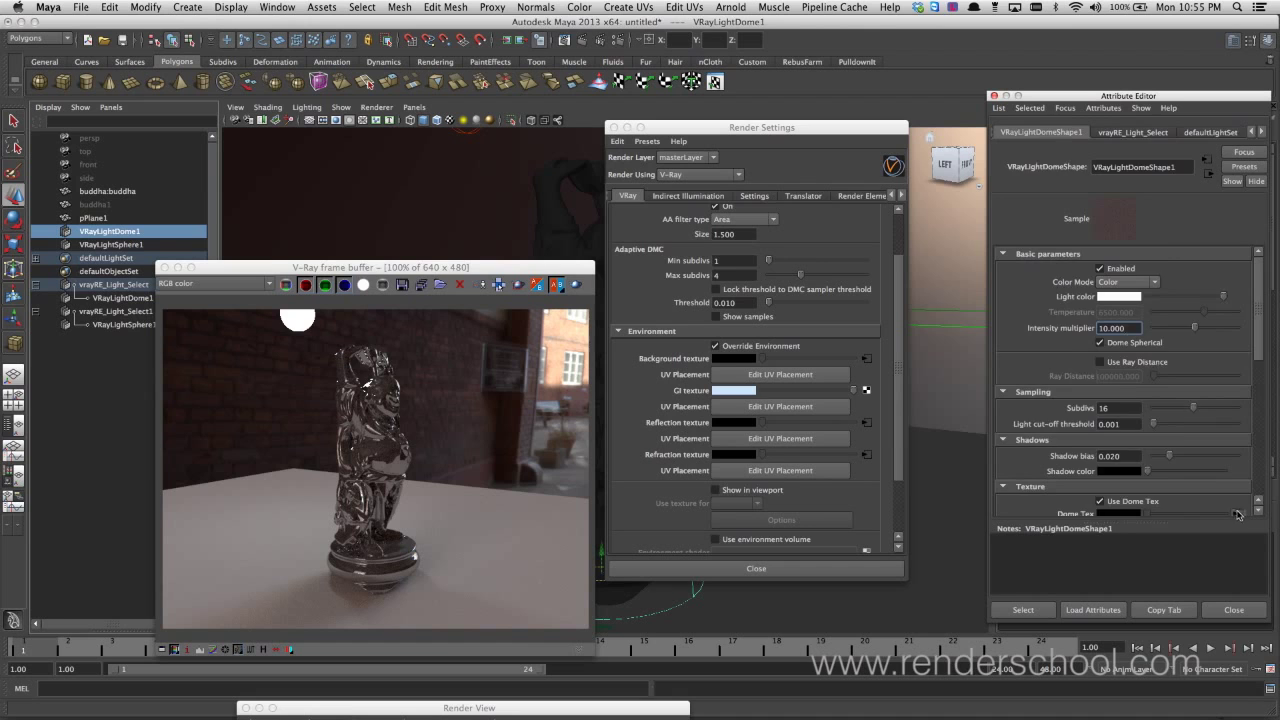
{"action": "left_click", "coordinate": [1238, 514]}
{"action": "left_click", "coordinate": [1078, 134]}
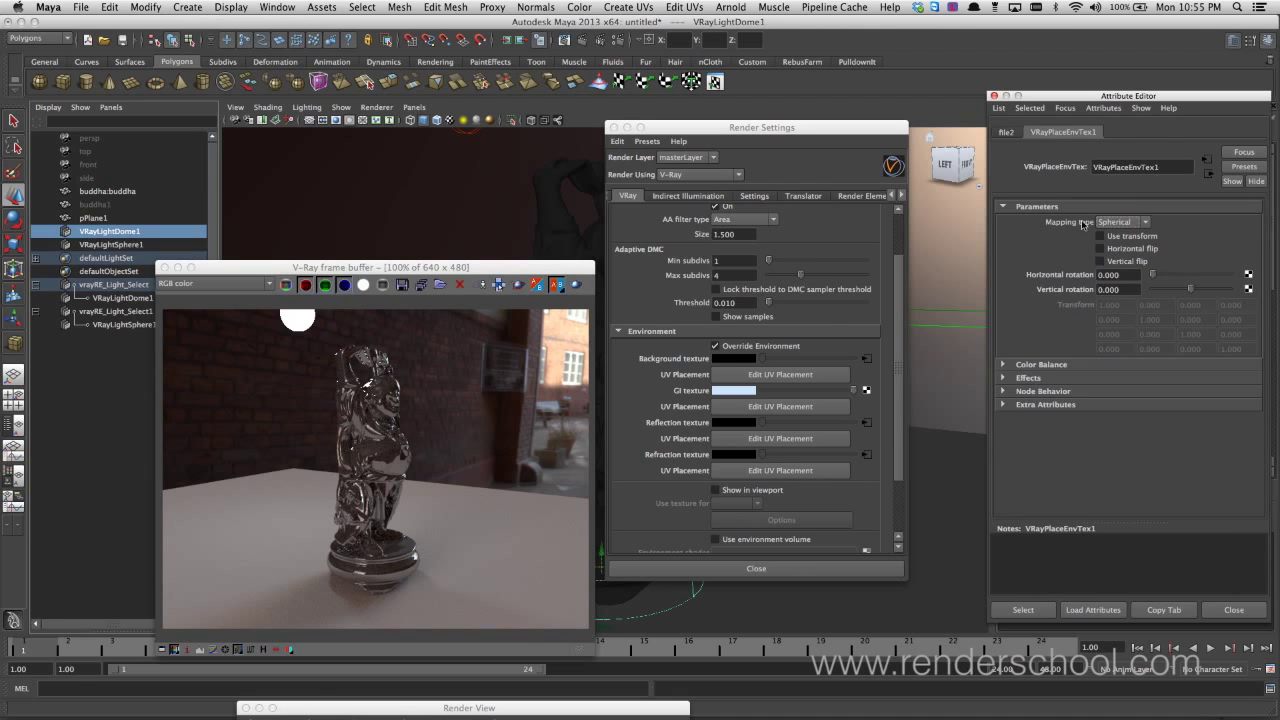
{"action": "left_click_drag", "start_coordinate": [1153, 274], "coordinate": [1170, 289]}
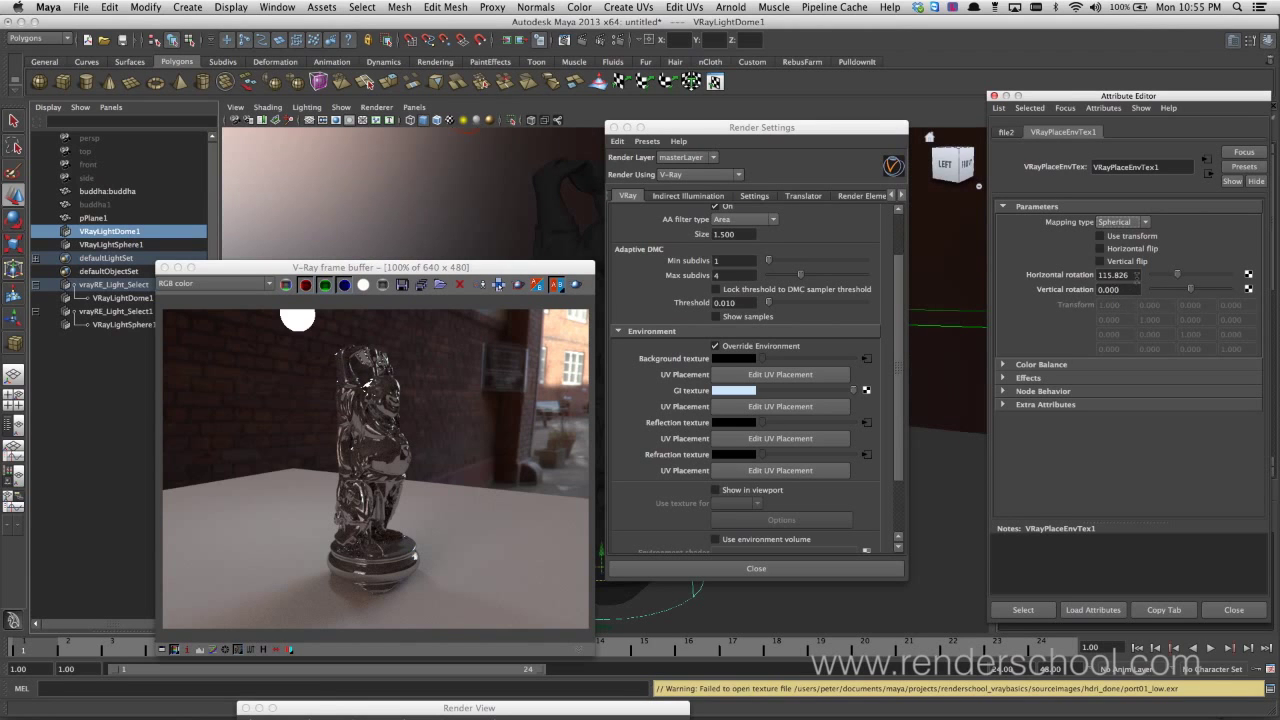
Set the Background texture's VRayPlaceEnvTex2 Horizontal rotation to 115.826 and render again.
{"action": "left_click", "coordinate": [867, 359]}
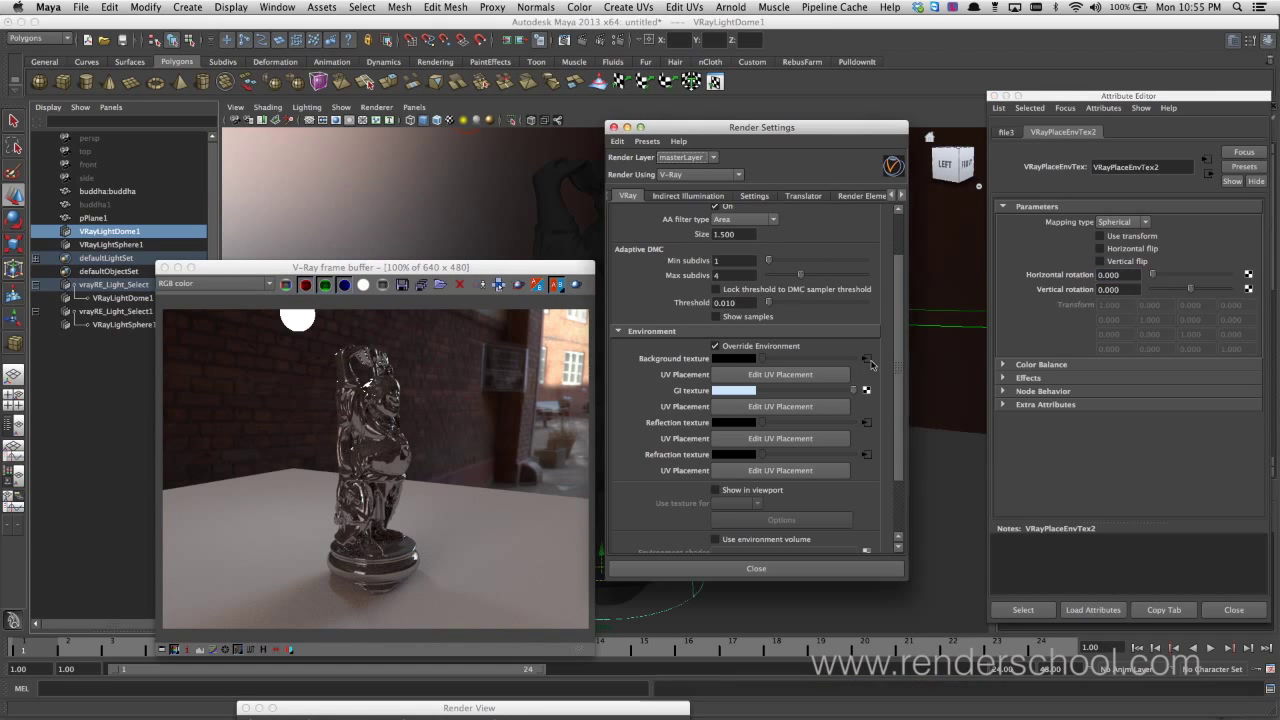
{"action": "left_click", "coordinate": [1118, 274]}
{"action": "type", "text": "115.826"}
{"action": "key", "text": "Return"}
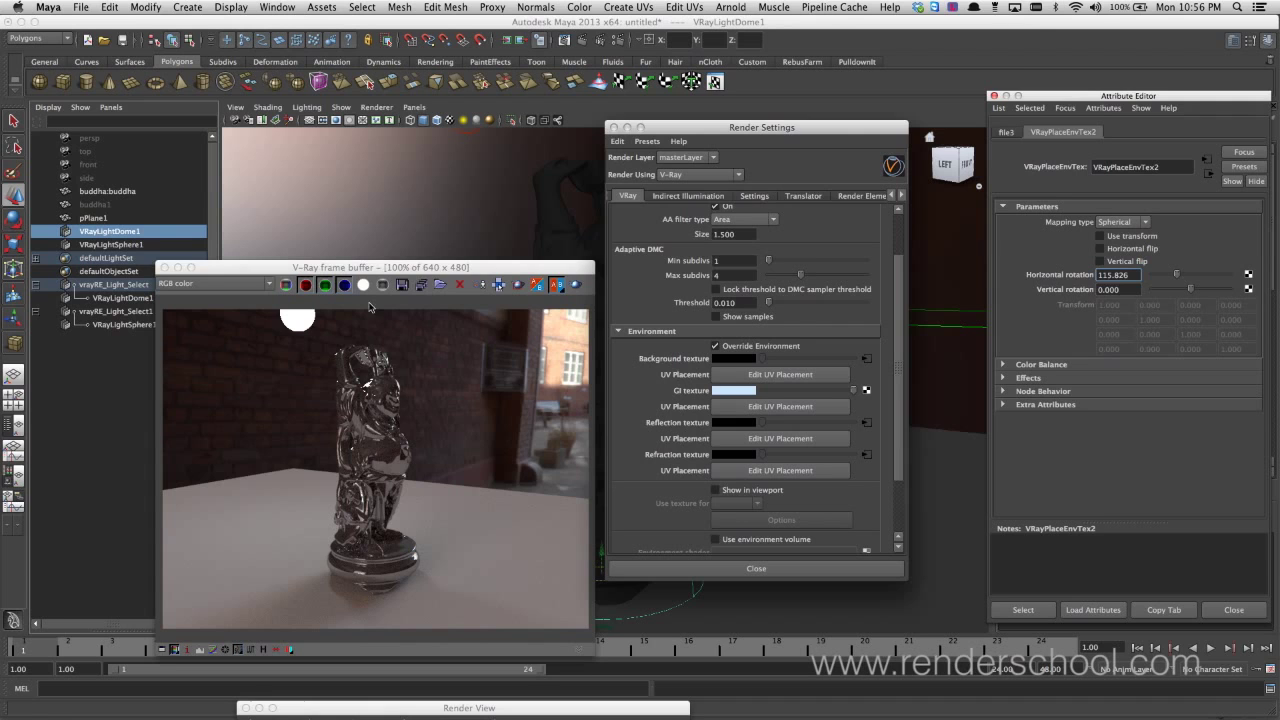
{"action": "left_click", "coordinate": [575, 284]}
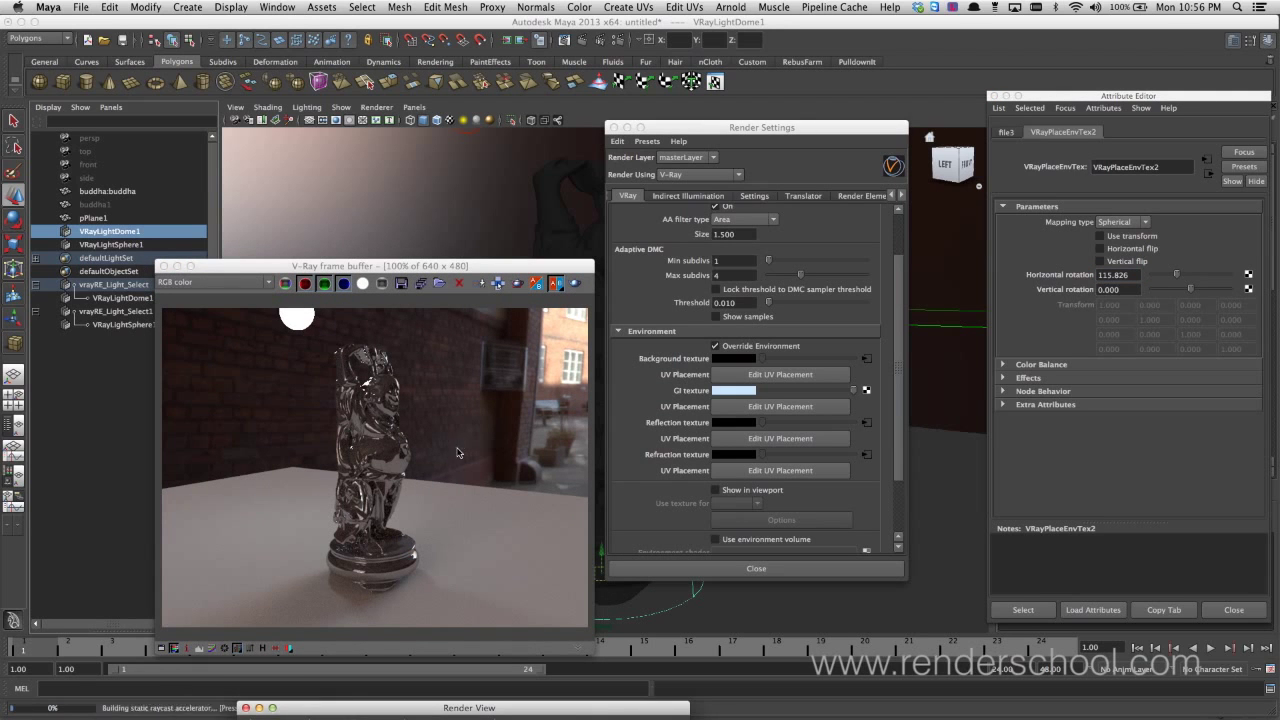